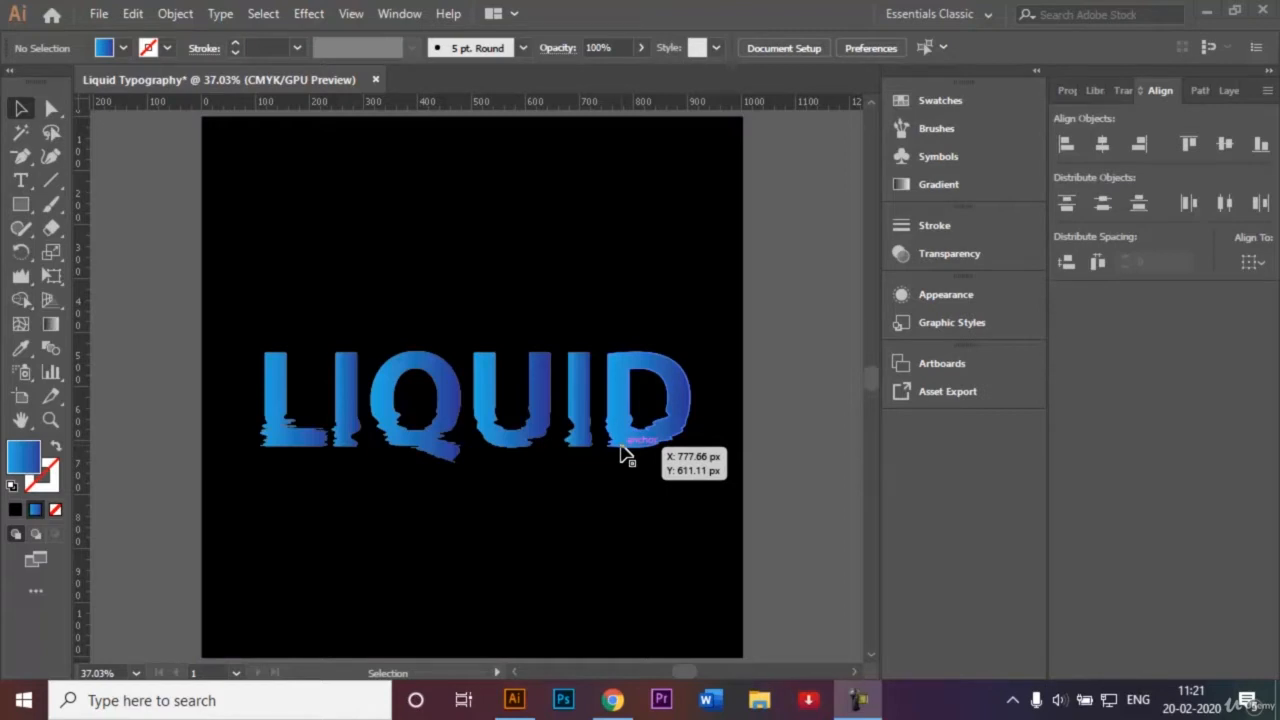
# Step: Create a new 1000 x 1000 px document named "Liquid Typography" and fit its artboard in the window
pyautogui.click(99, 16)
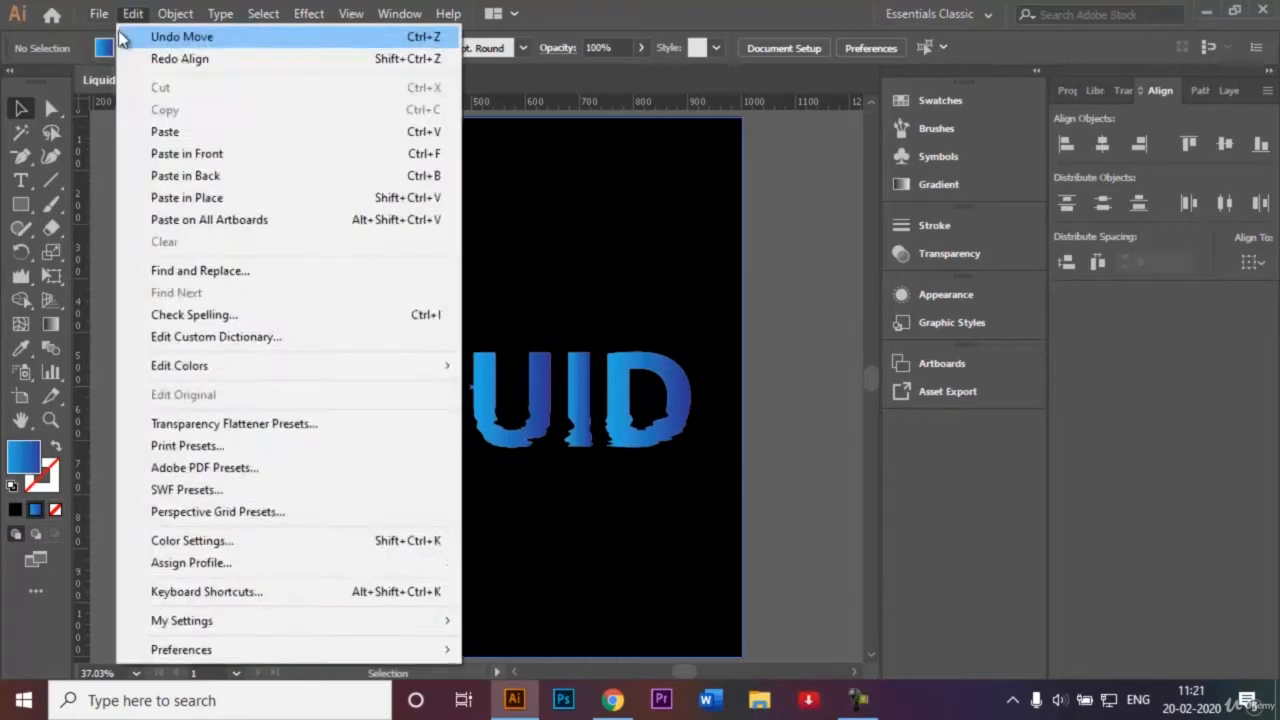
pyautogui.click(110, 40)
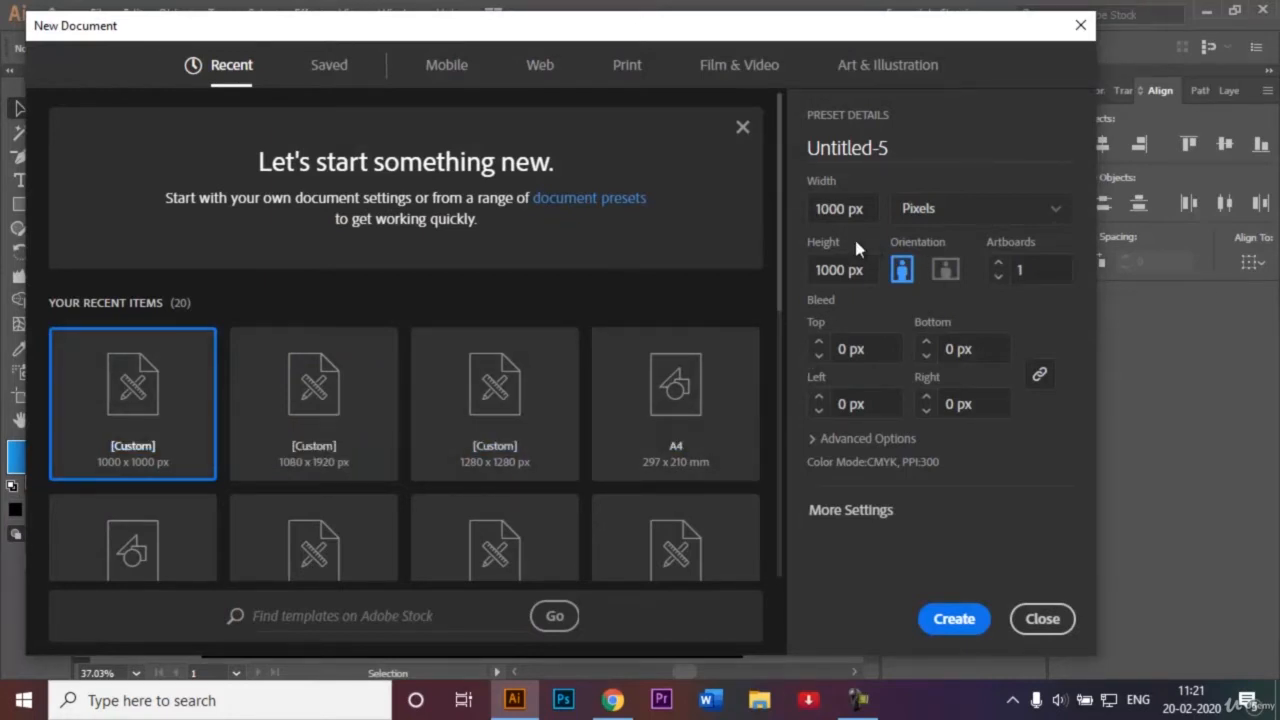
pyautogui.click(913, 139)
pyautogui.press('BackSpace')
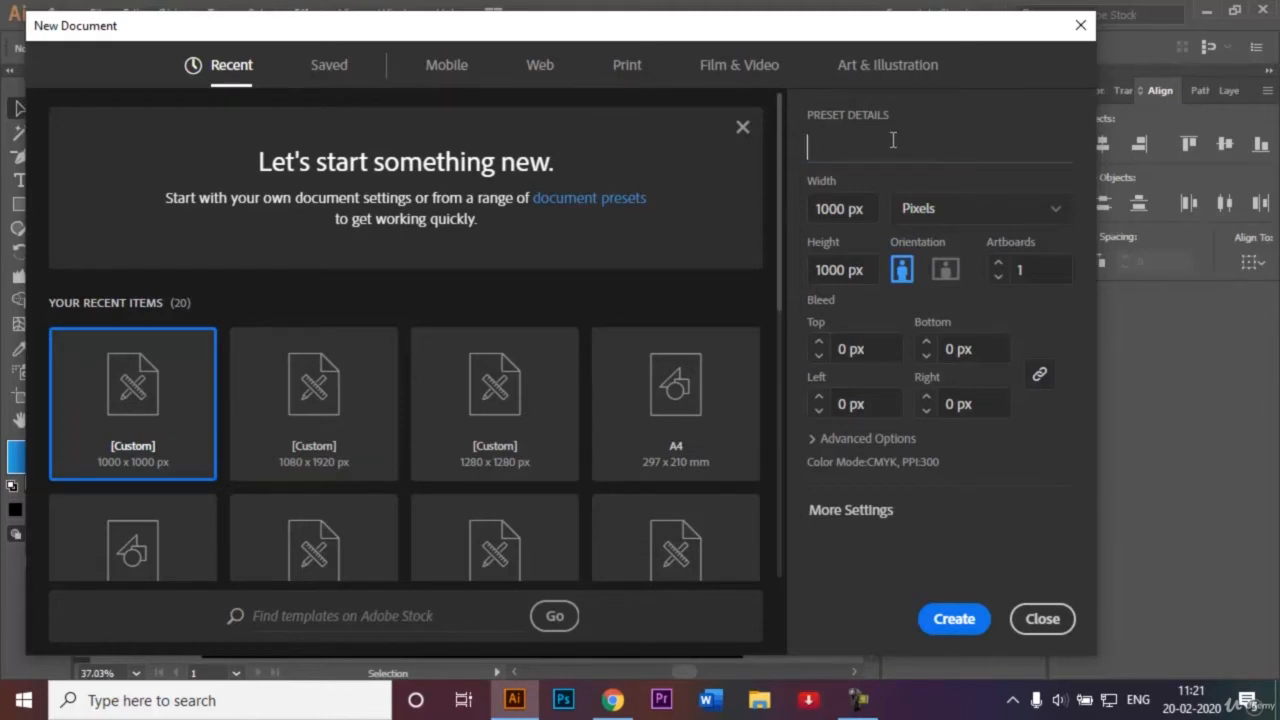
pyautogui.write('Liquid Typography')
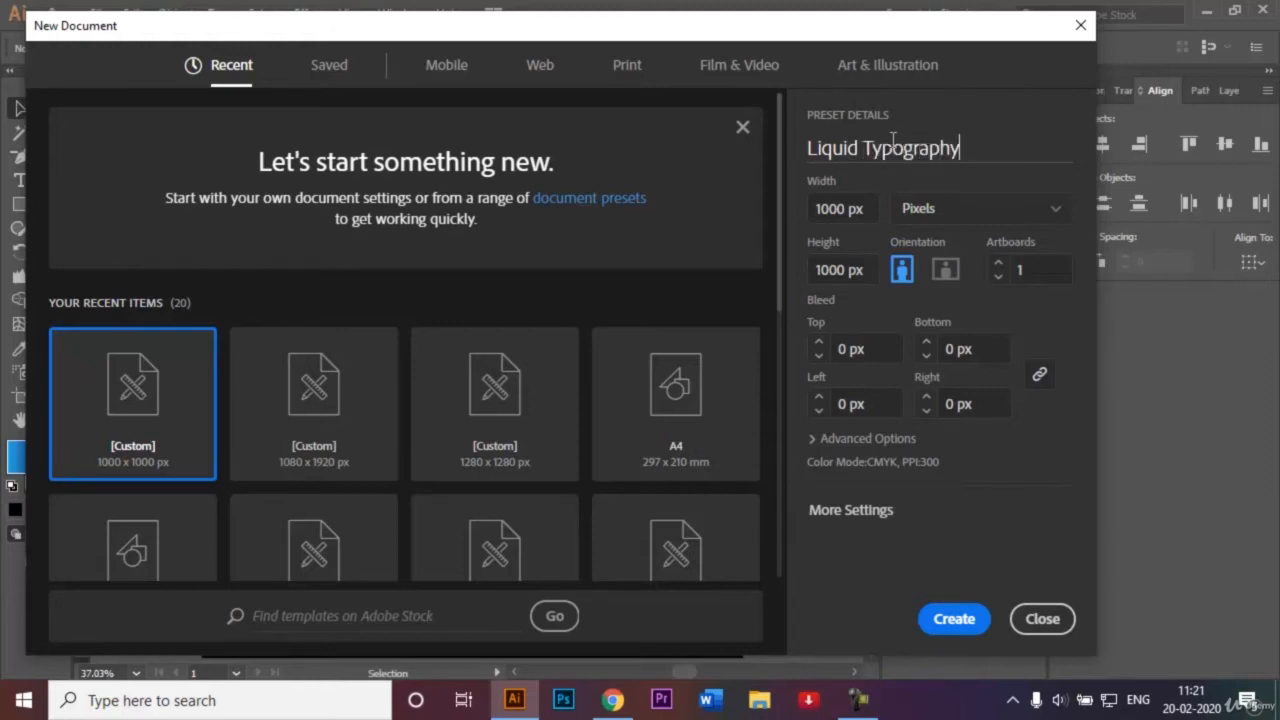
pyautogui.click(945, 620)
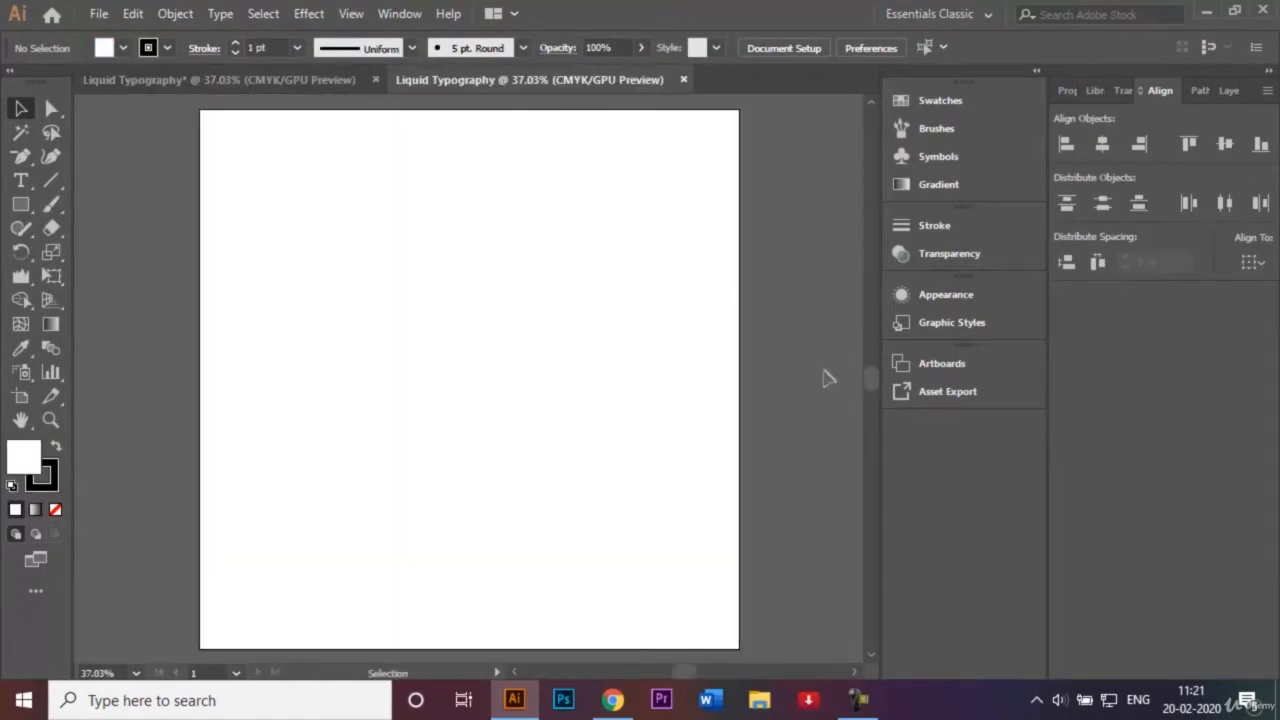
pyautogui.hotkey('ctrl', '0')
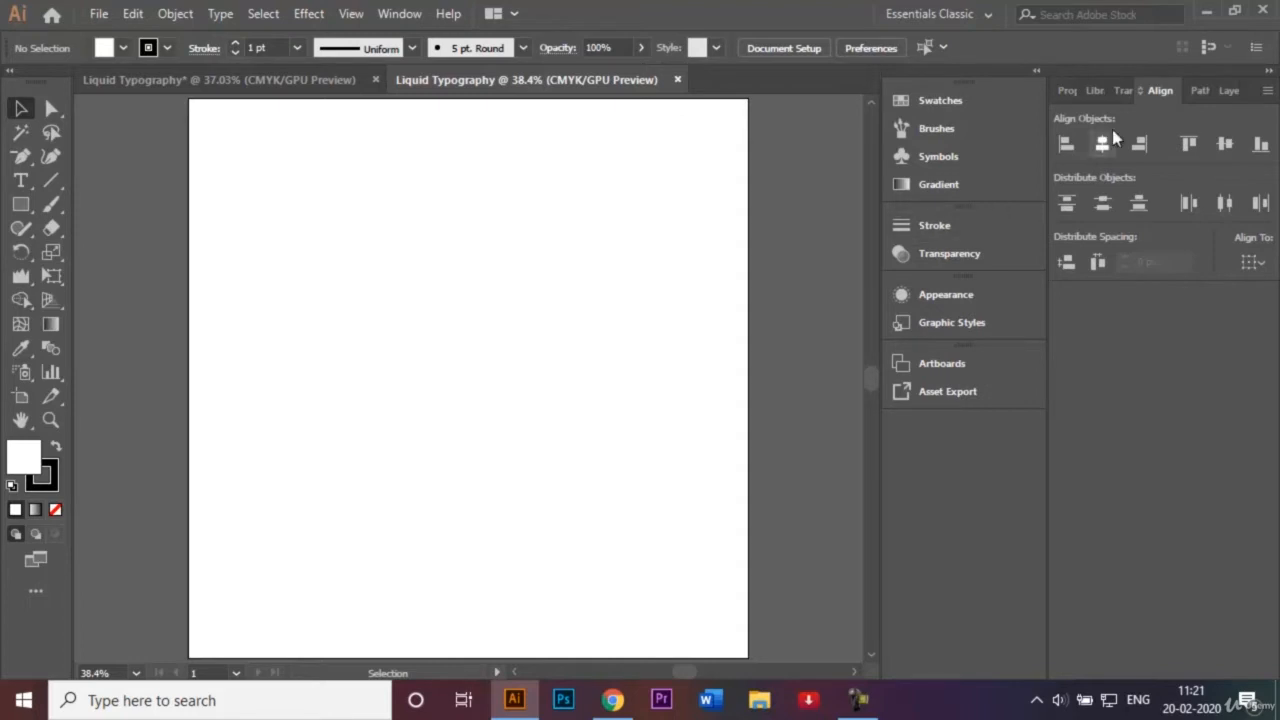
# Step: Rename the new document's only layer to "Background"
pyautogui.click(1226, 90)
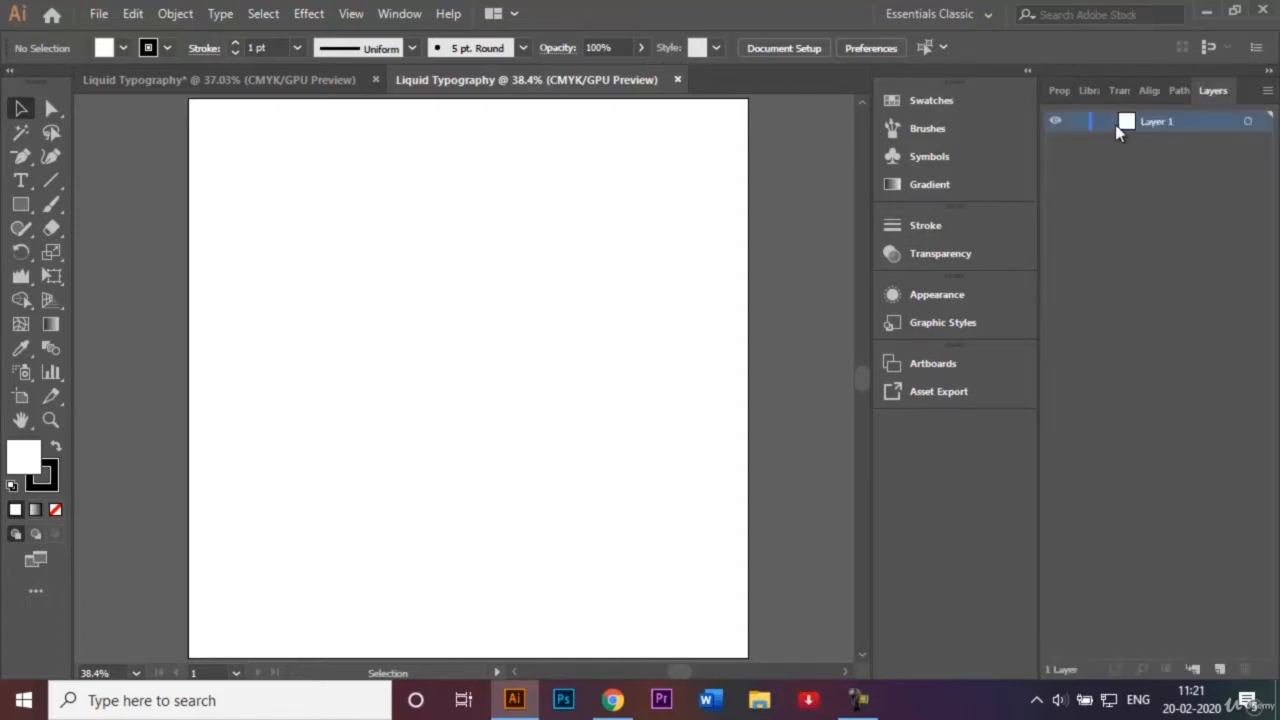
pyautogui.click(255, 88)
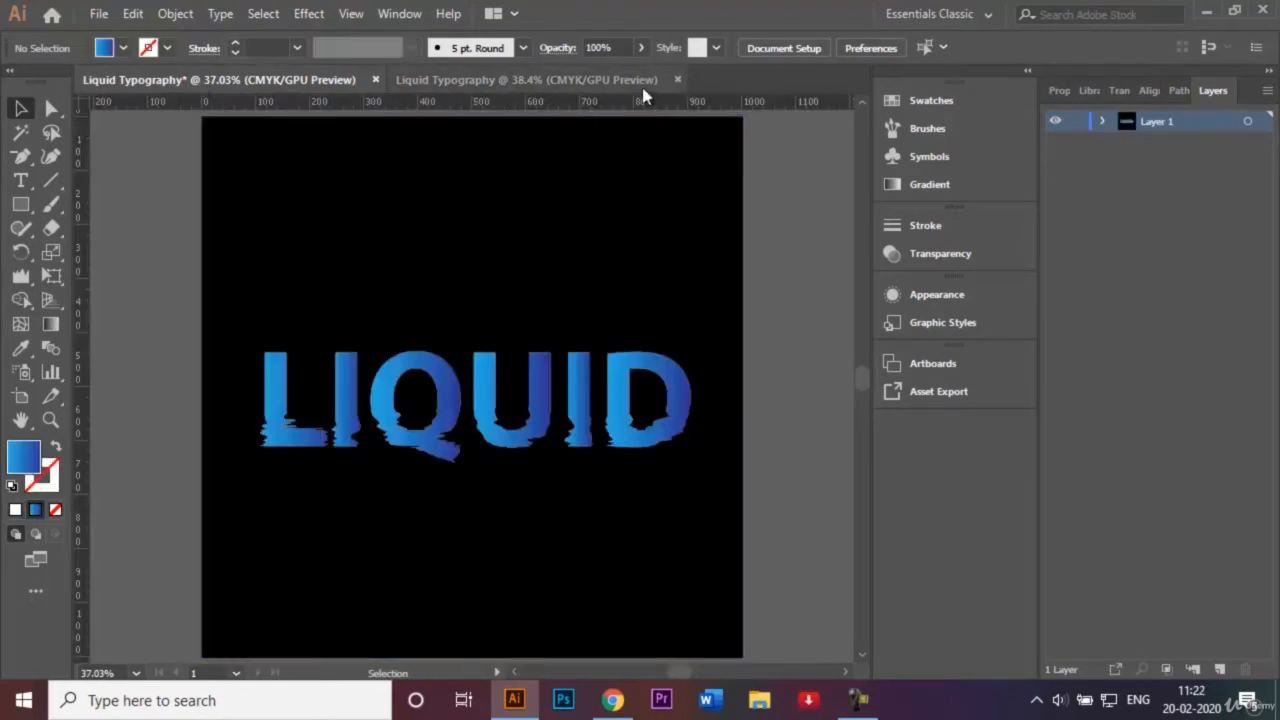
pyautogui.click(612, 80)
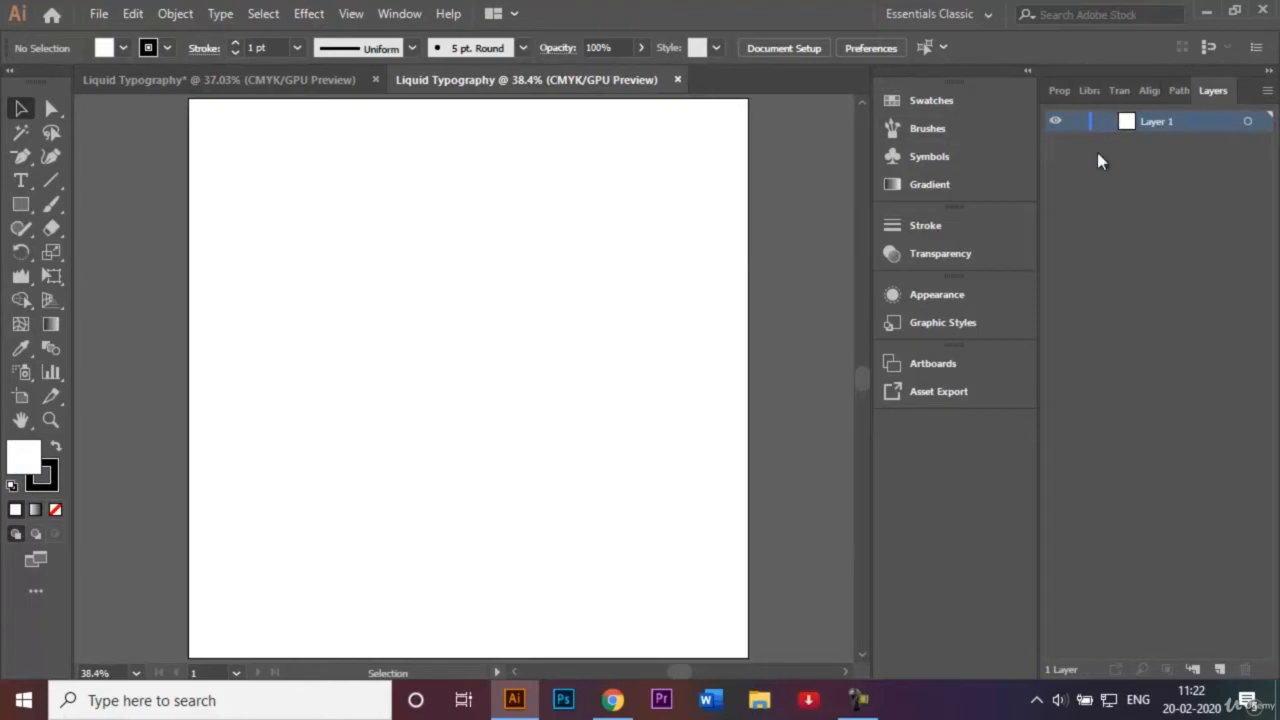
pyautogui.doubleClick(1174, 124)
pyautogui.press('BackSpace')
pyautogui.write('Background')
pyautogui.press('Return')
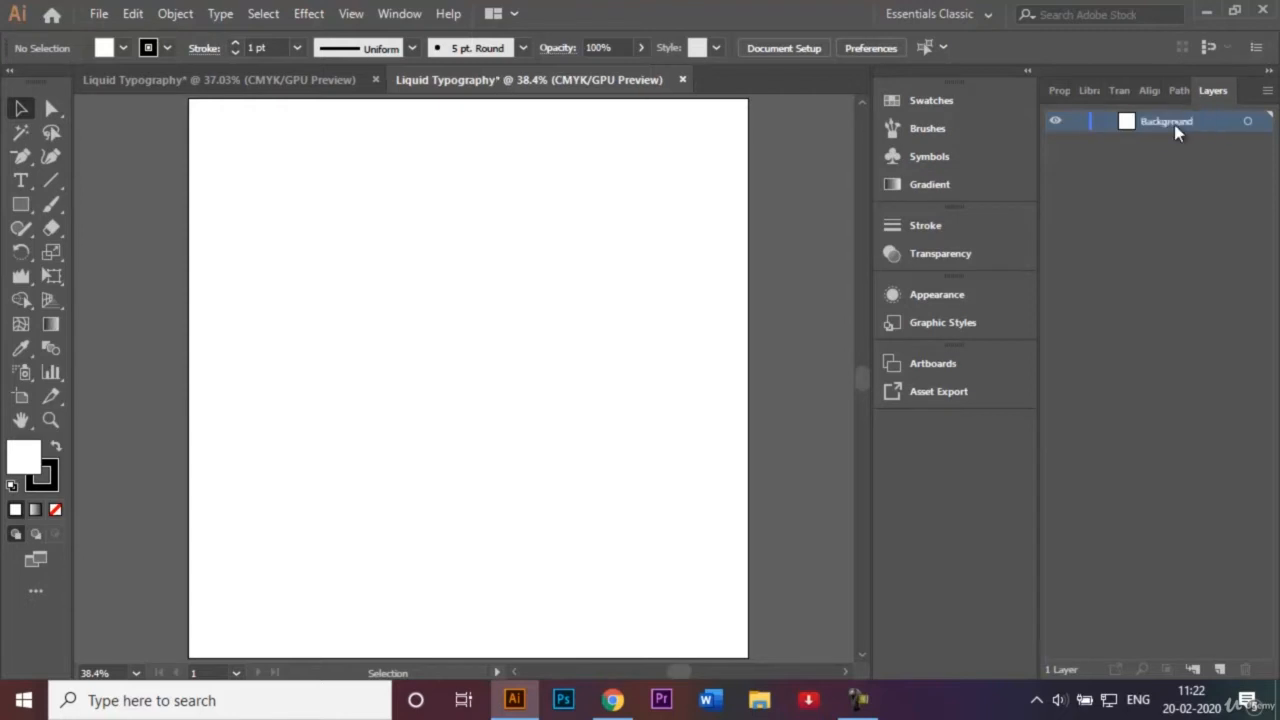
pyautogui.click(1151, 310)
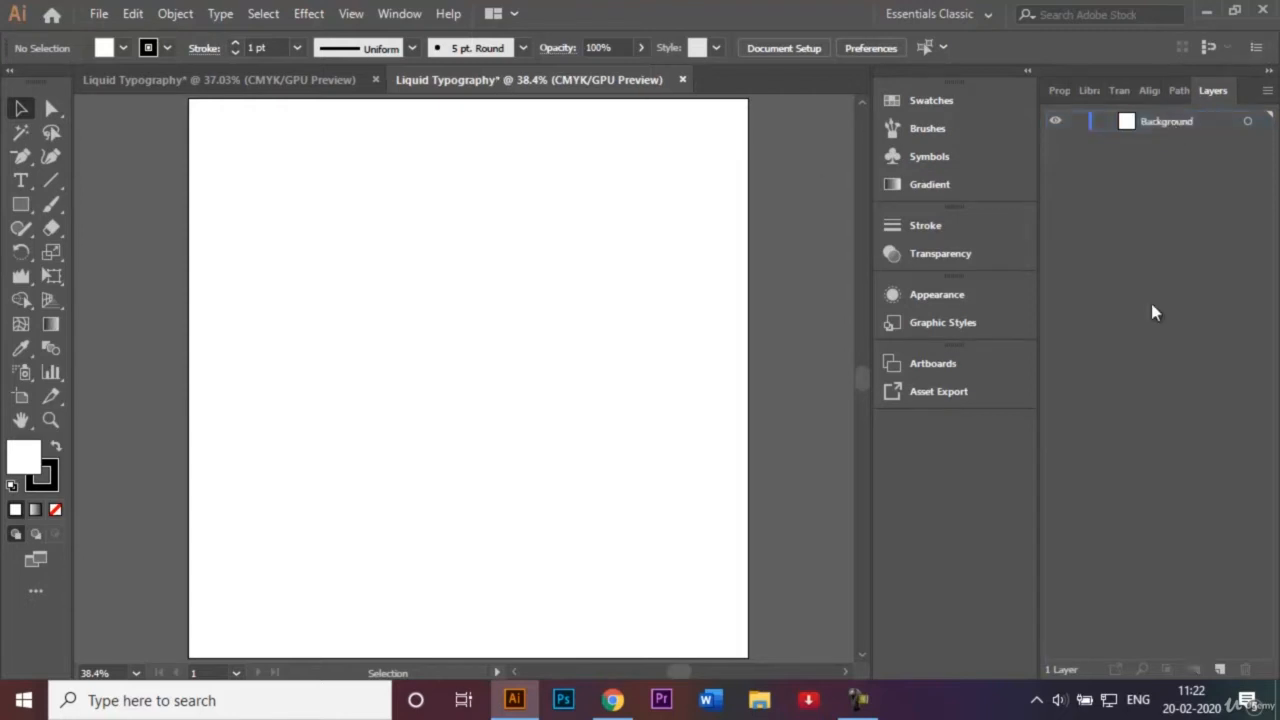
# Step: Create a 1000 x 1000 px rectangle with a black fill and no stroke on the Background layer
pyautogui.click(21, 205)
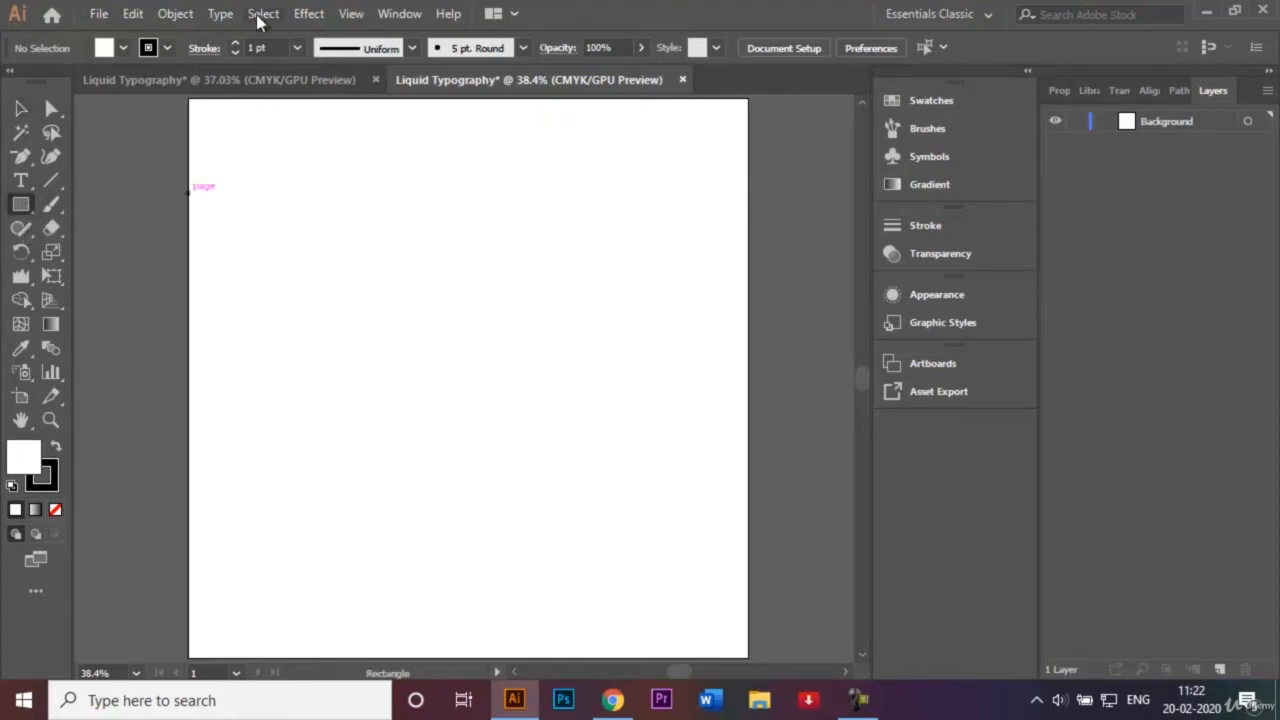
pyautogui.click(168, 47)
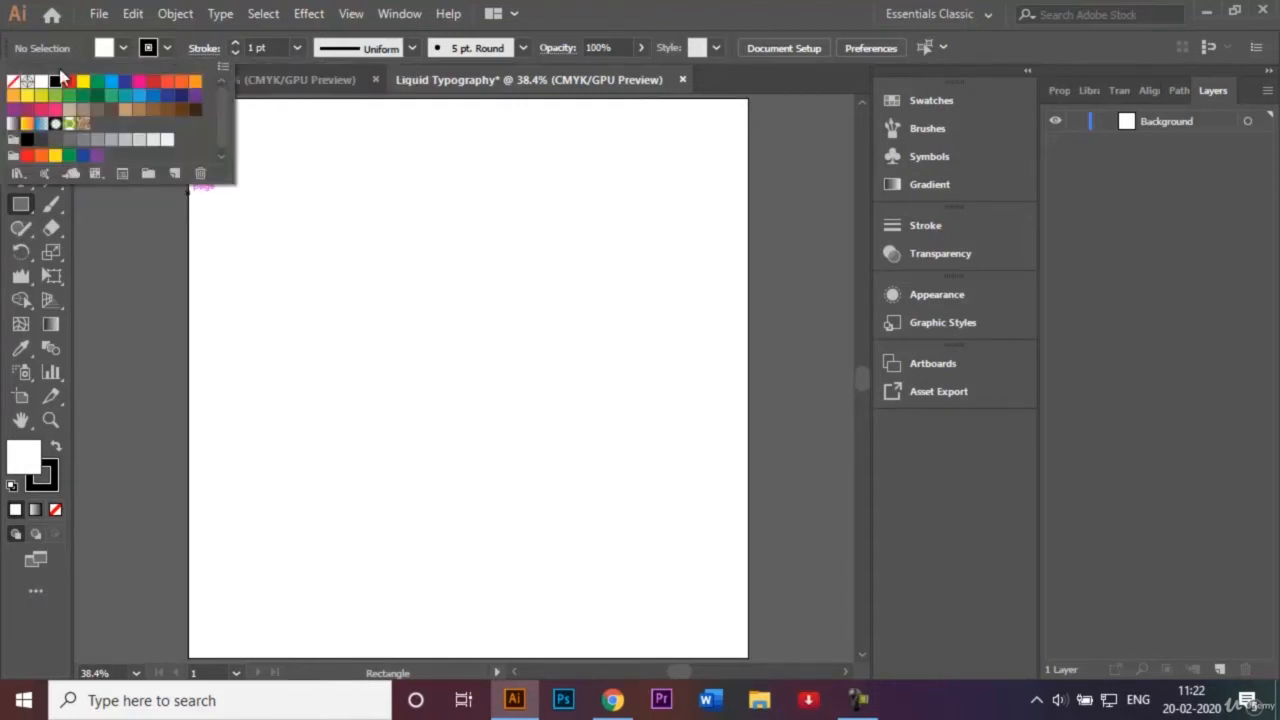
pyautogui.click(13, 81)
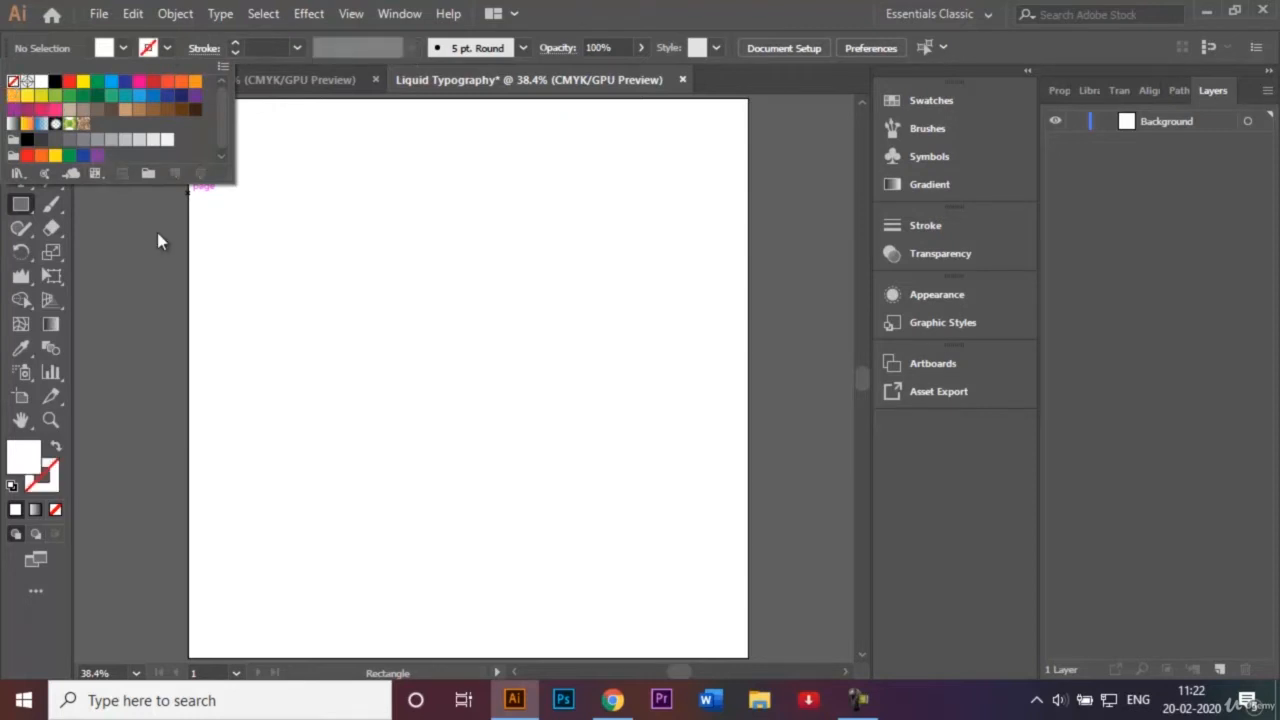
pyautogui.click(157, 232)
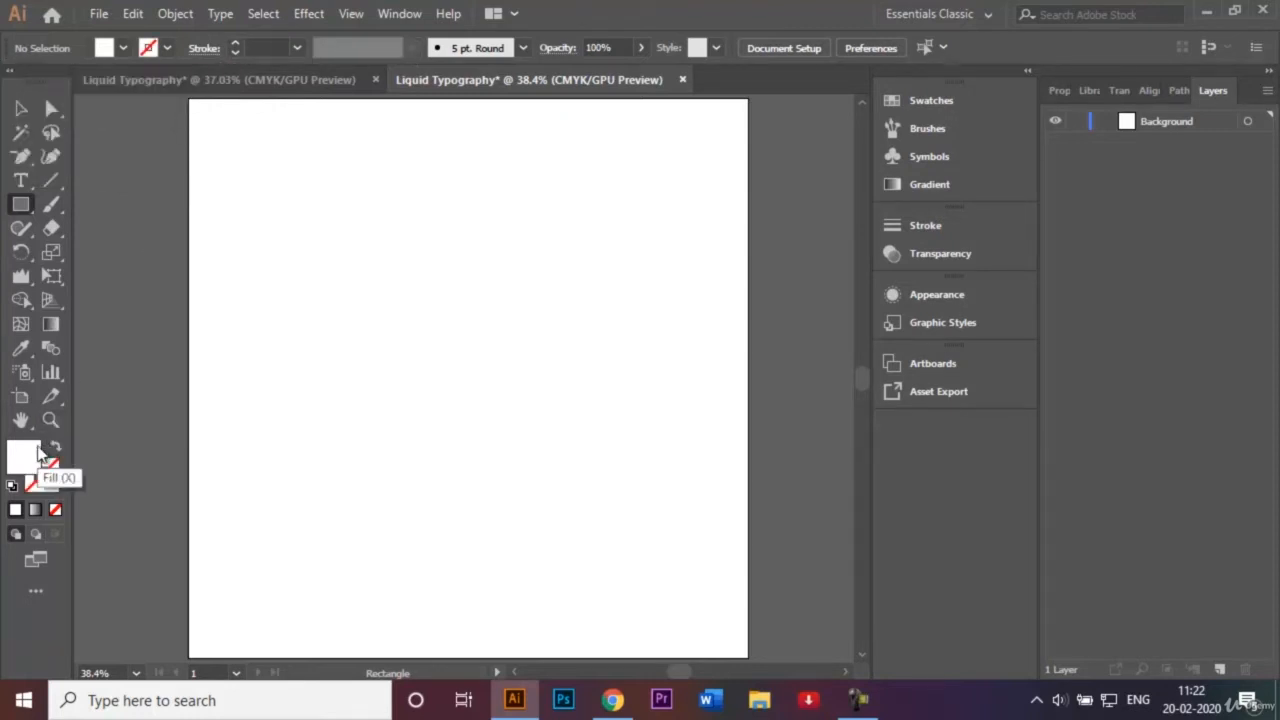
pyautogui.click(124, 50)
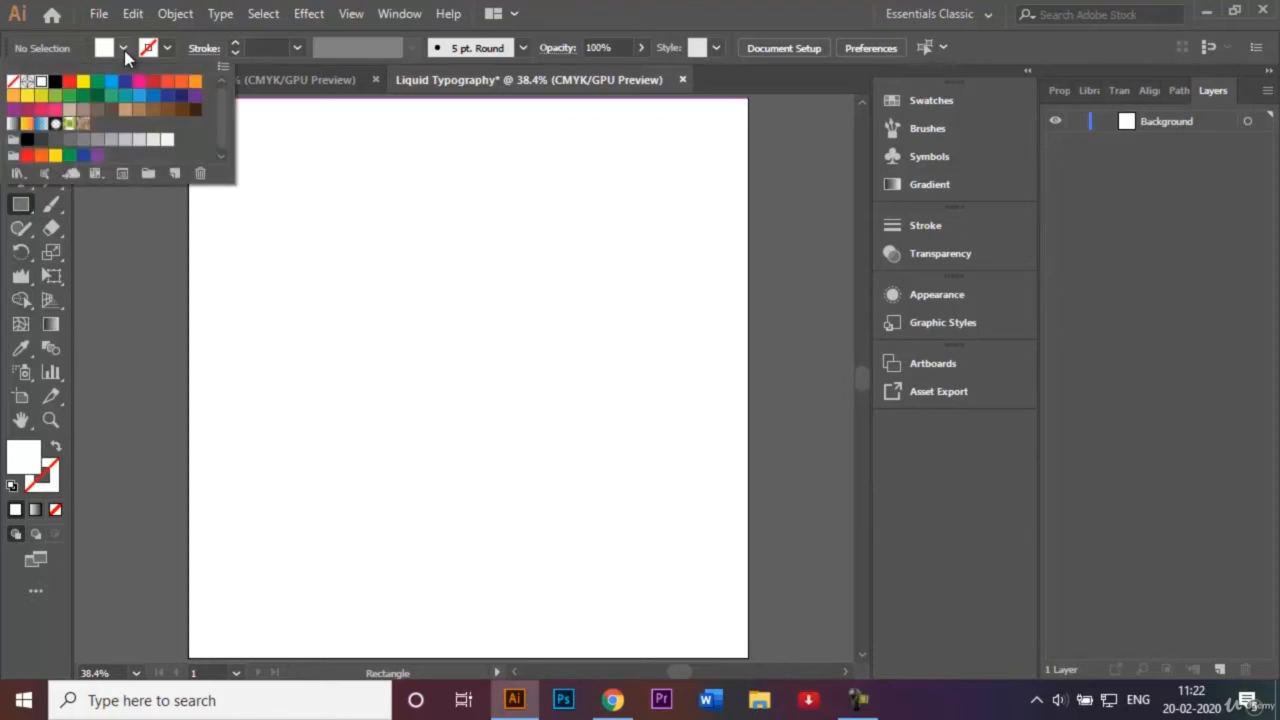
pyautogui.click(55, 81)
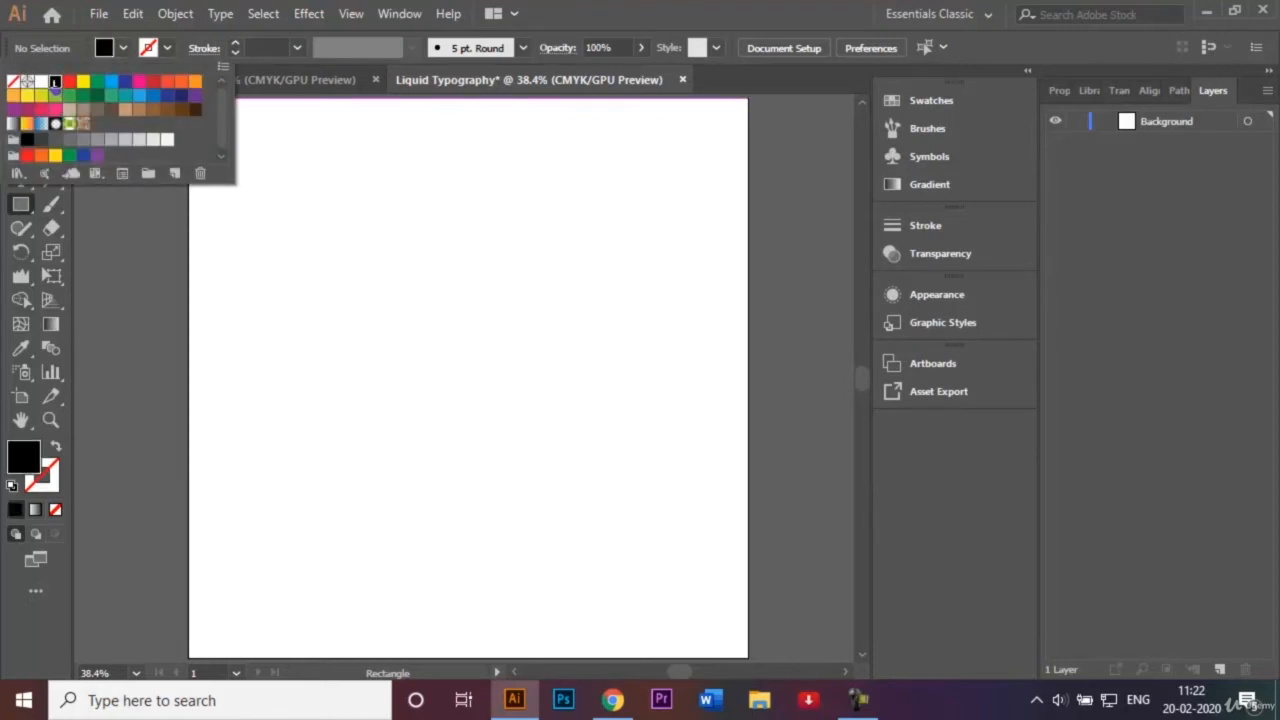
pyautogui.click(92, 210)
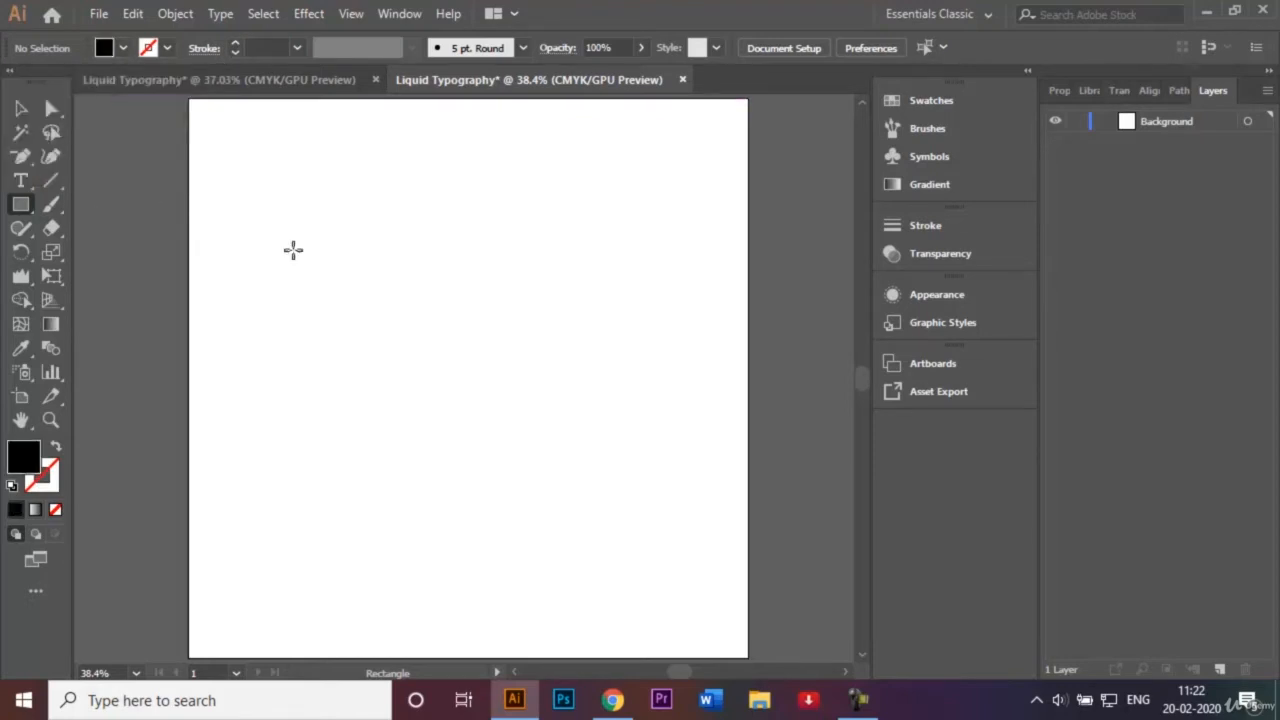
pyautogui.click(419, 295)
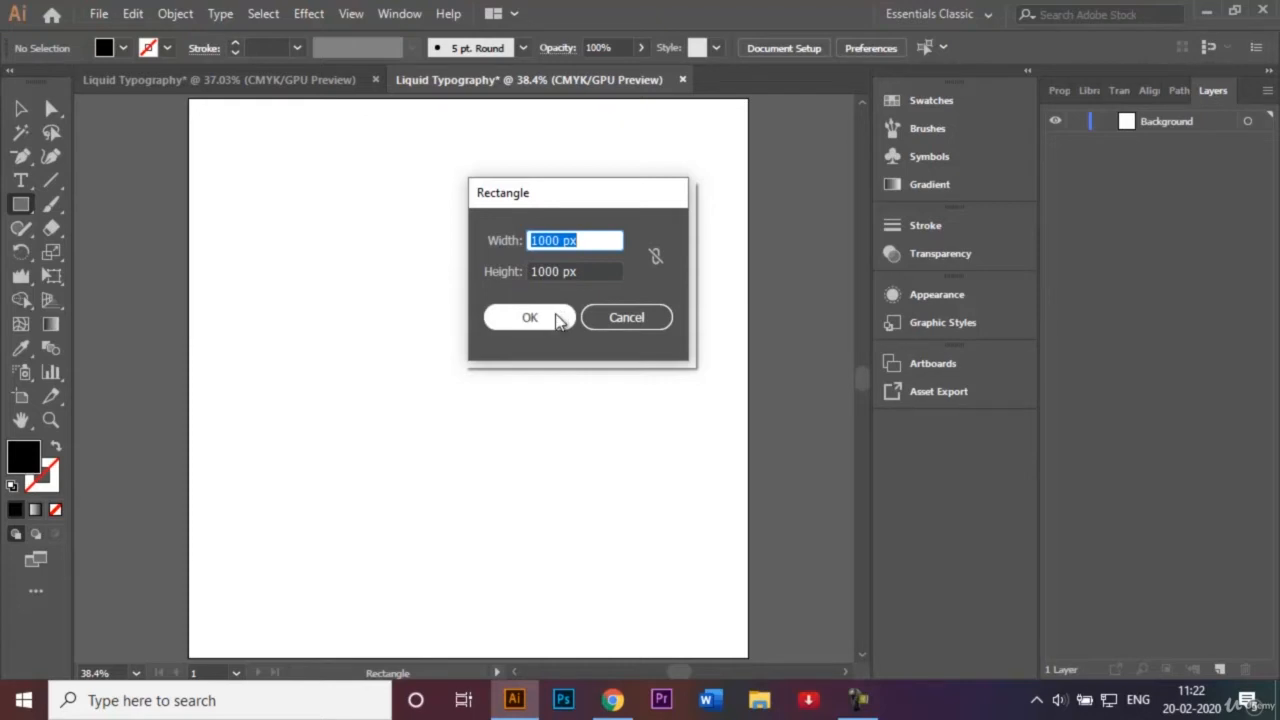
pyautogui.click(557, 319)
# Step: Move the black rectangle to cover the artboard exactly and lock the Background layer
pyautogui.click(22, 110)
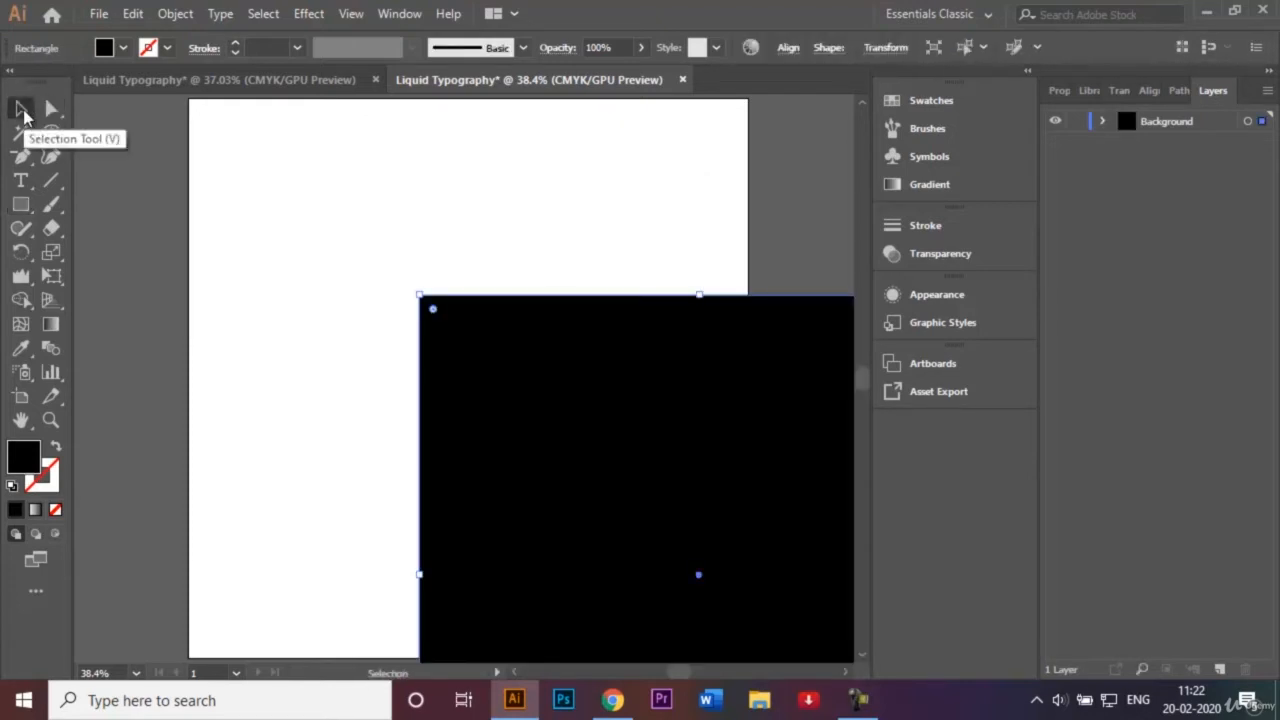
pyautogui.moveTo(497, 356); pyautogui.dragTo(268, 163)
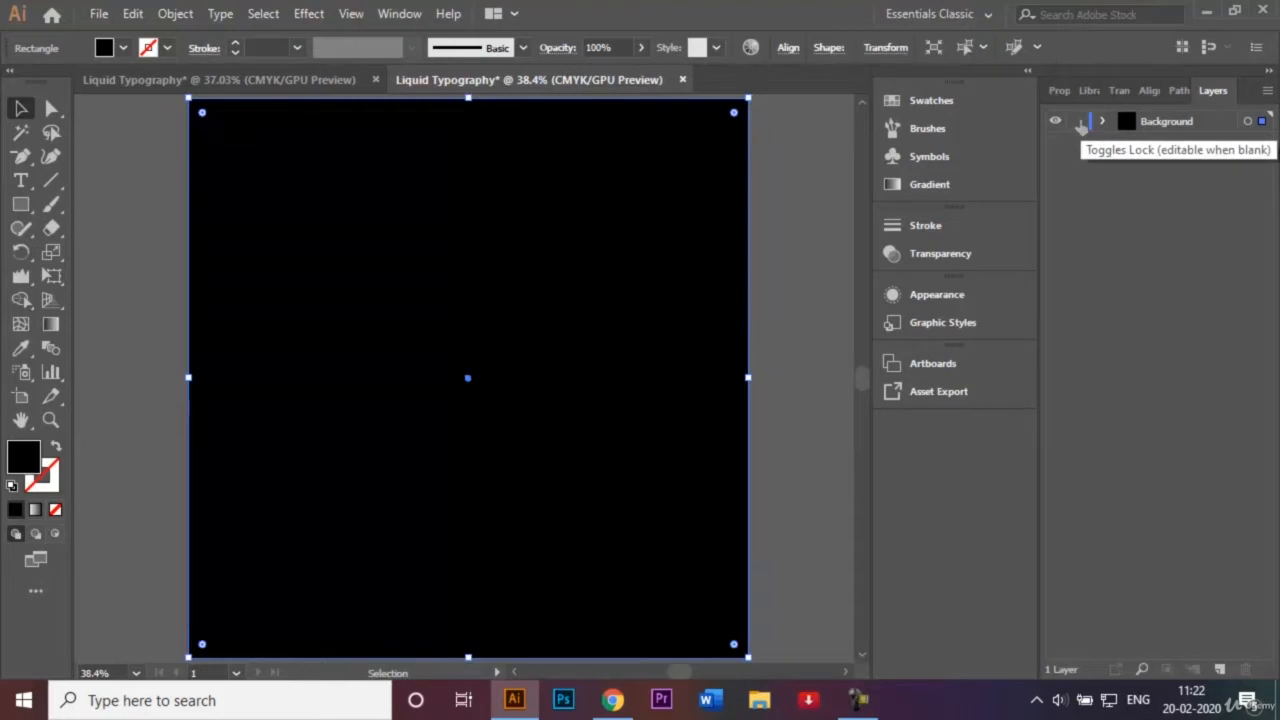
pyautogui.click(1078, 121)
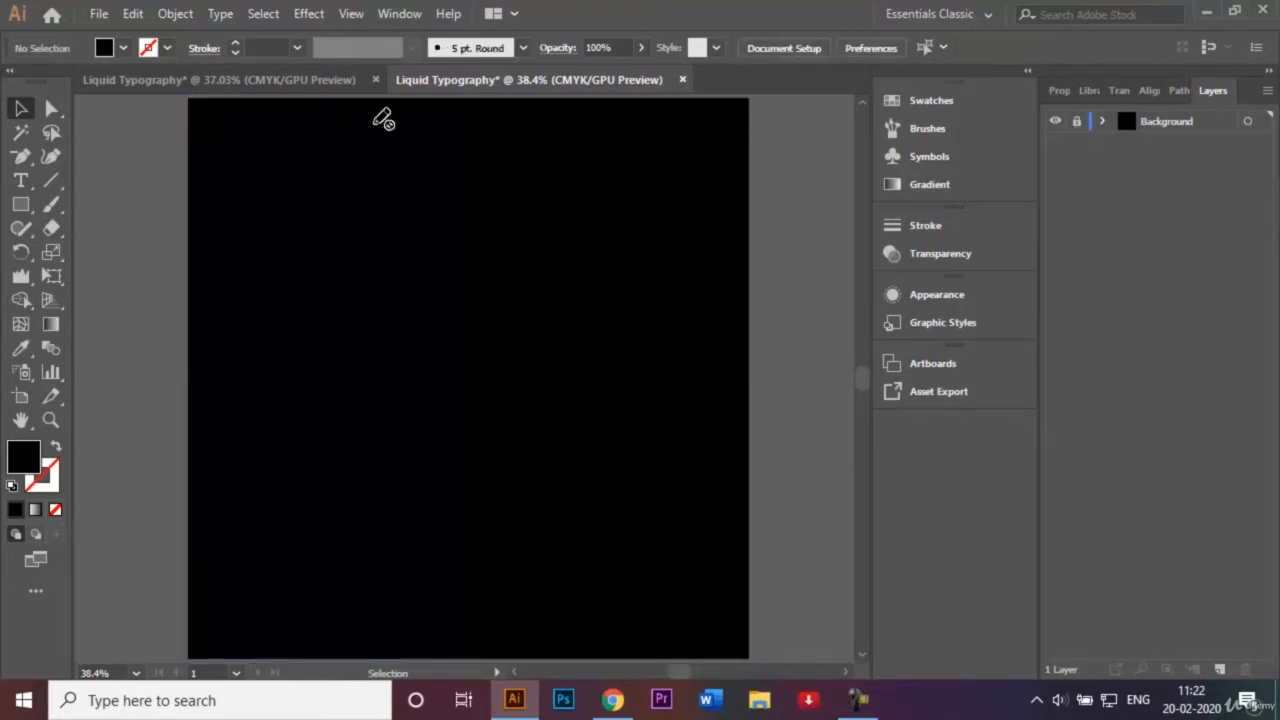
# Step: Add a new layer above Background in the new document and name it "Text"
pyautogui.click(305, 80)
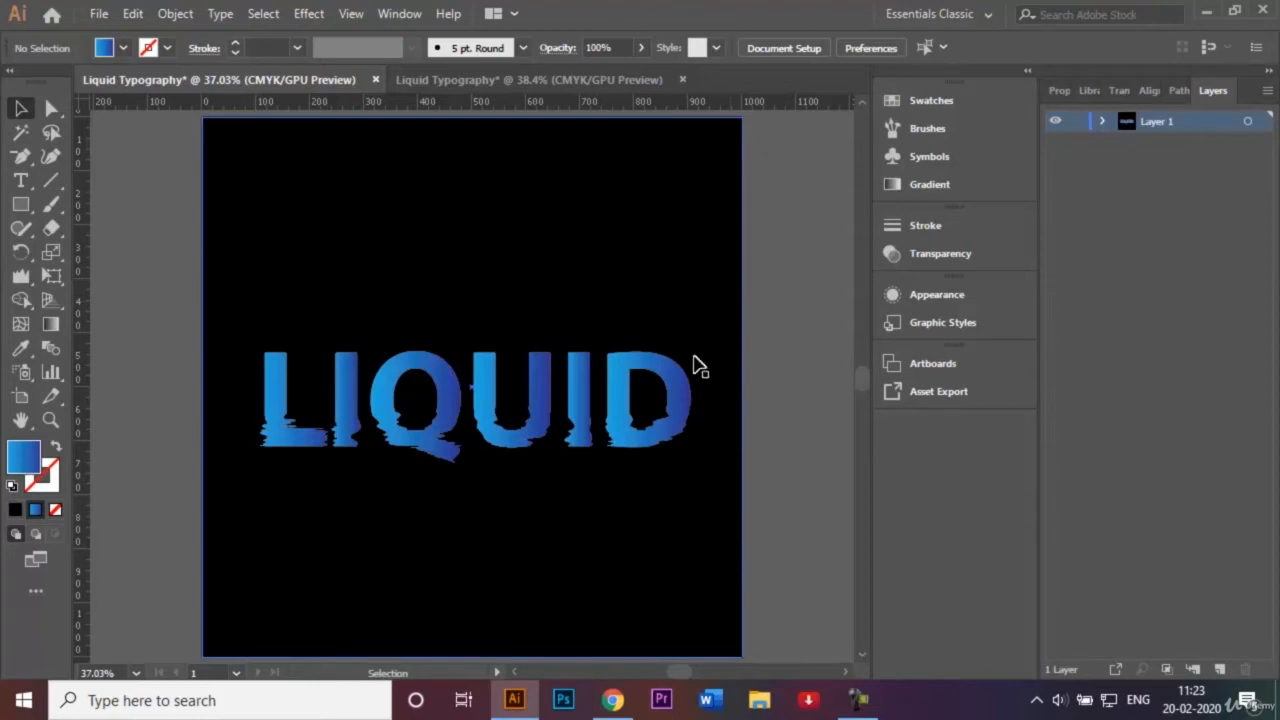
pyautogui.click(578, 80)
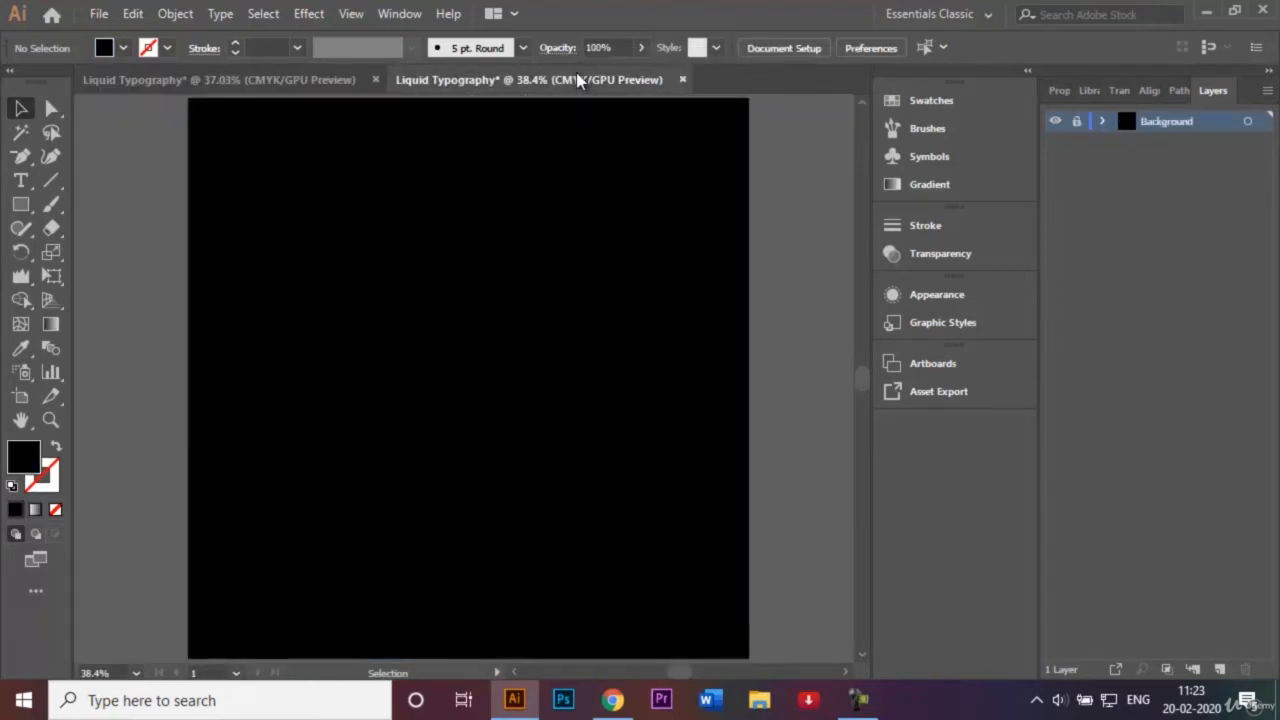
pyautogui.click(1220, 670)
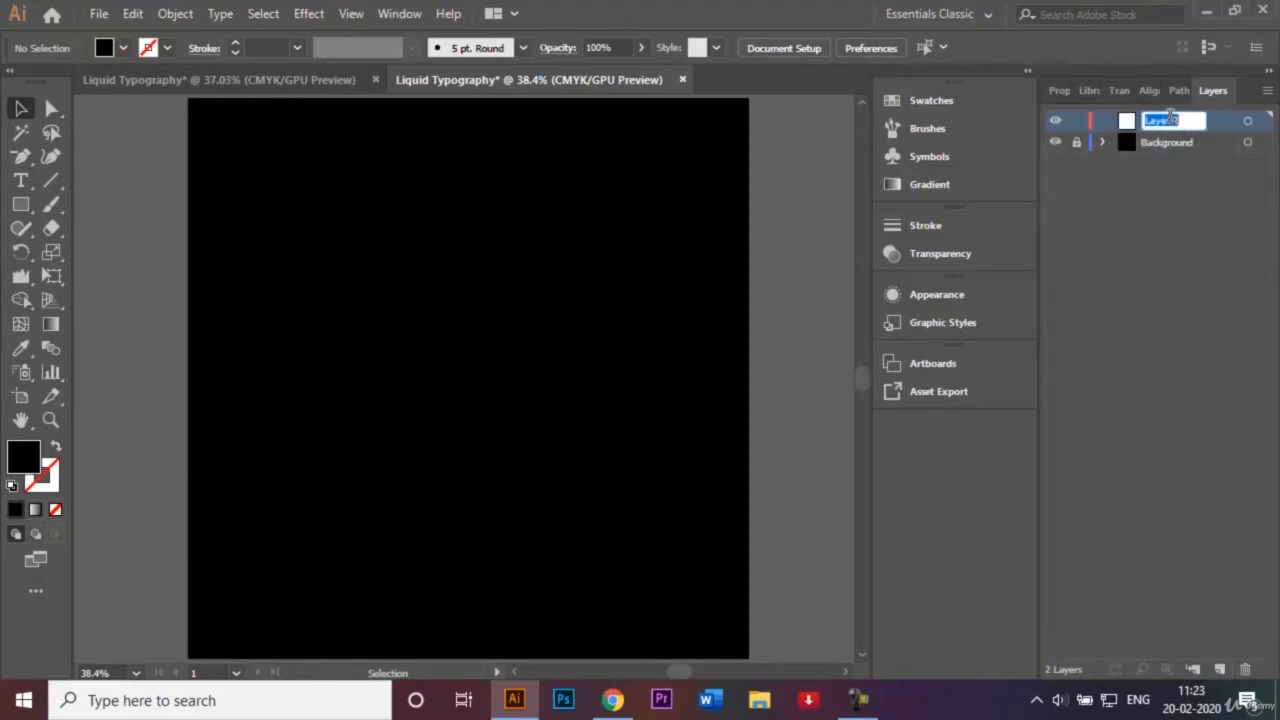
pyautogui.press('BackSpace')
pyautogui.write('Text')
pyautogui.press('Return')
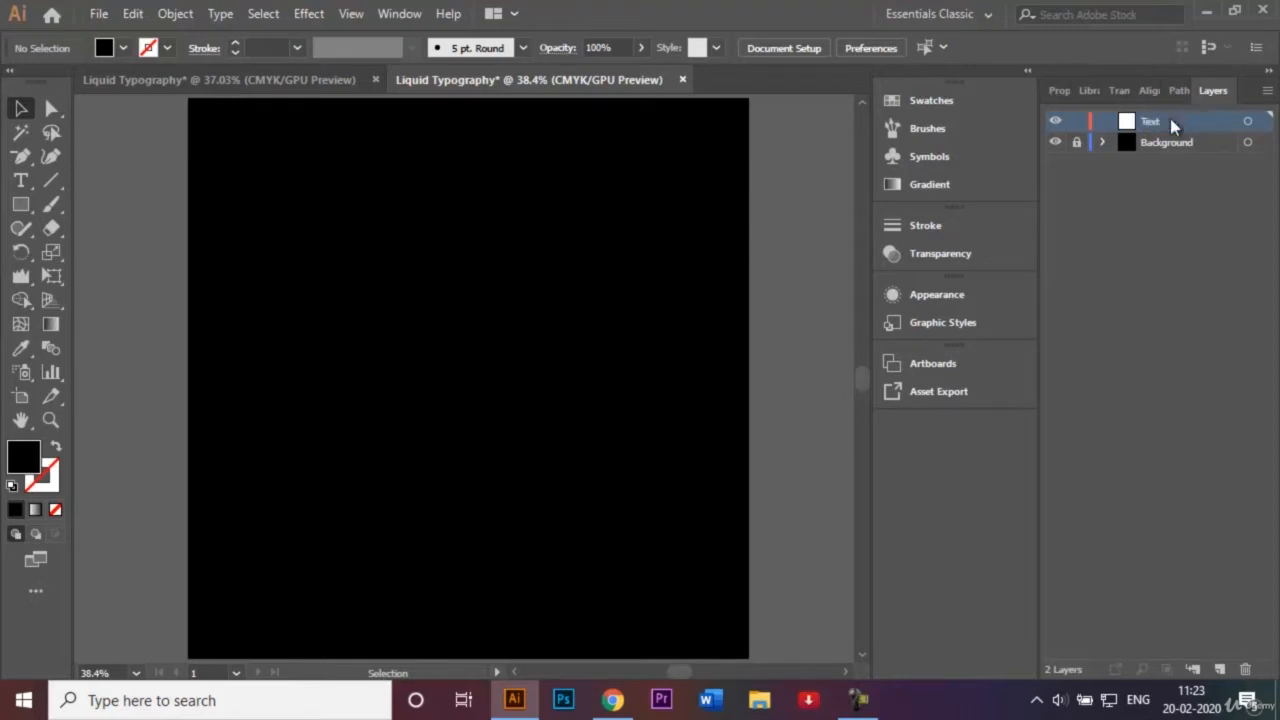
# Step: Add the point text "LIQUID" near the middle of the artboard on the Text layer
pyautogui.click(20, 181)
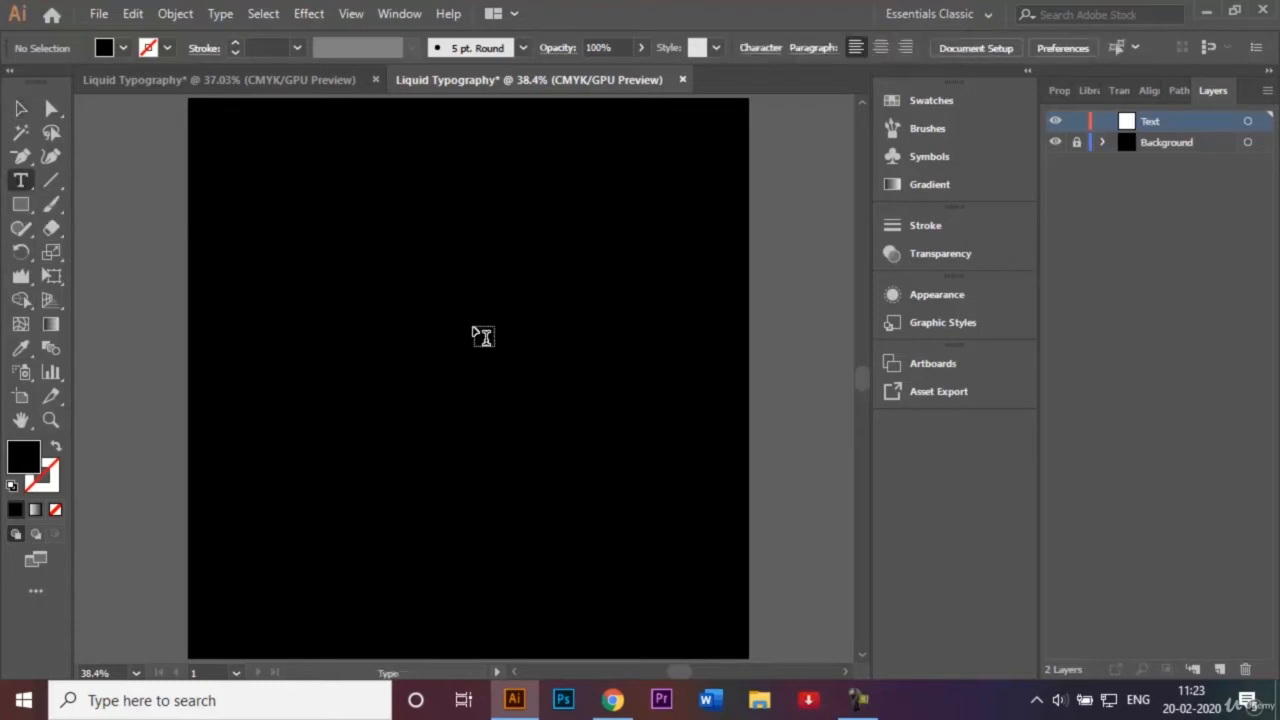
pyautogui.click(462, 322)
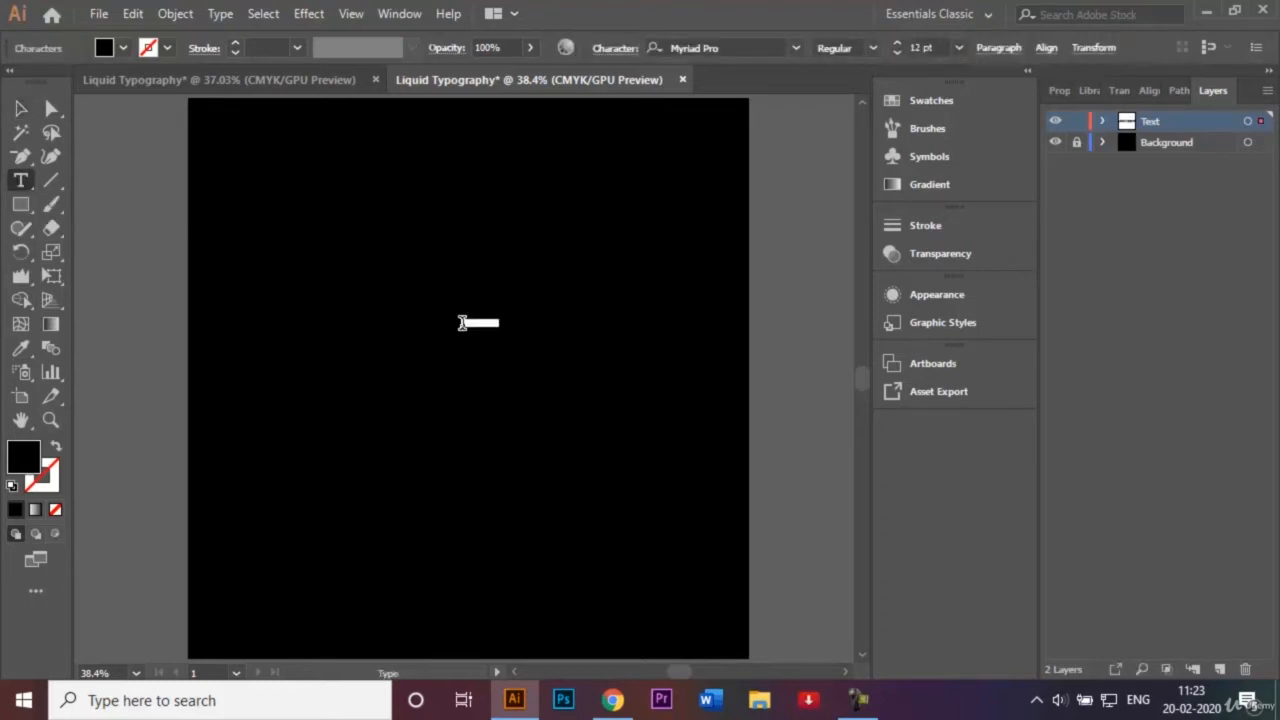
pyautogui.press('BackSpace')
pyautogui.write('LIQUID')
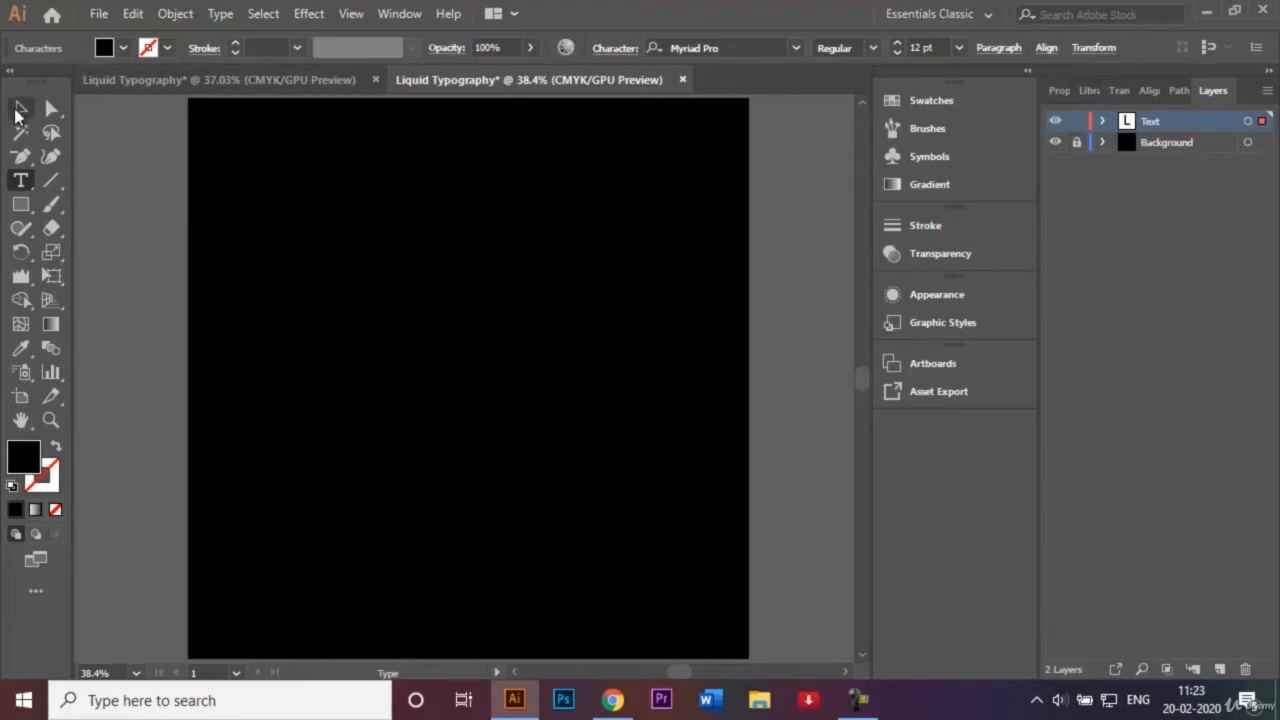
pyautogui.click(18, 112)
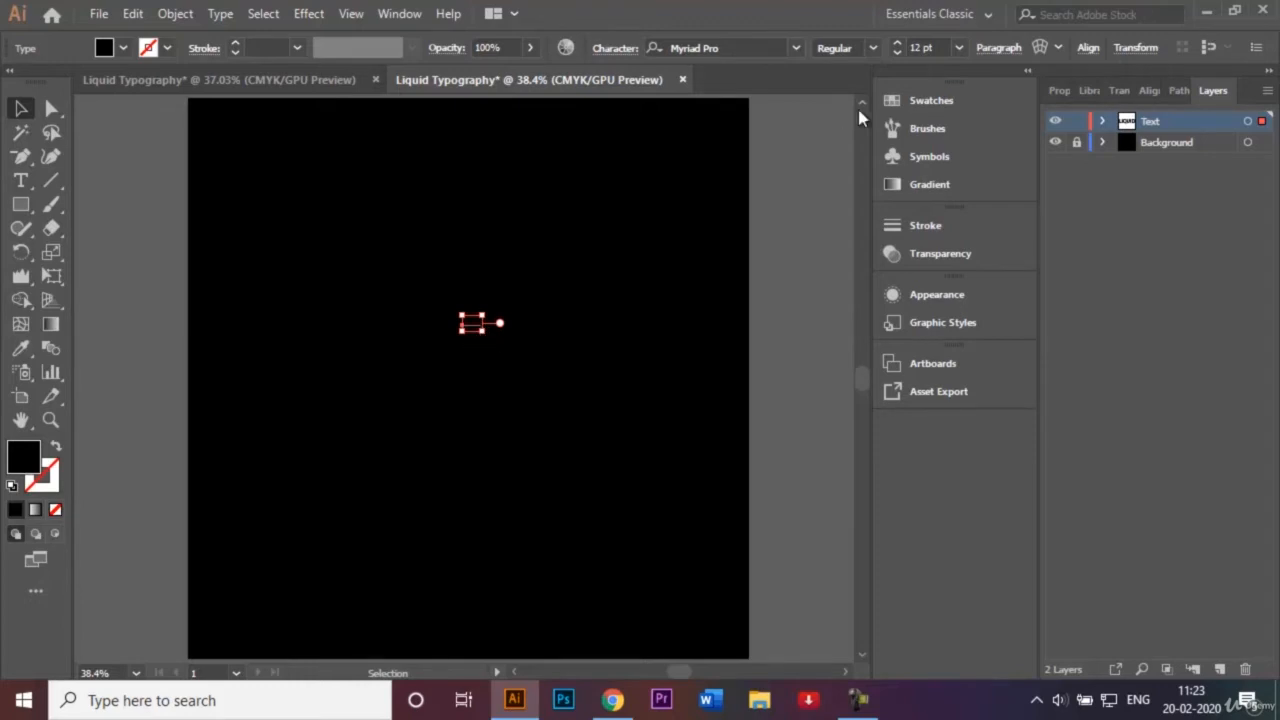
# Step: Give the LIQUID text a white fill and set its font size to 120 pt
pyautogui.click(123, 48)
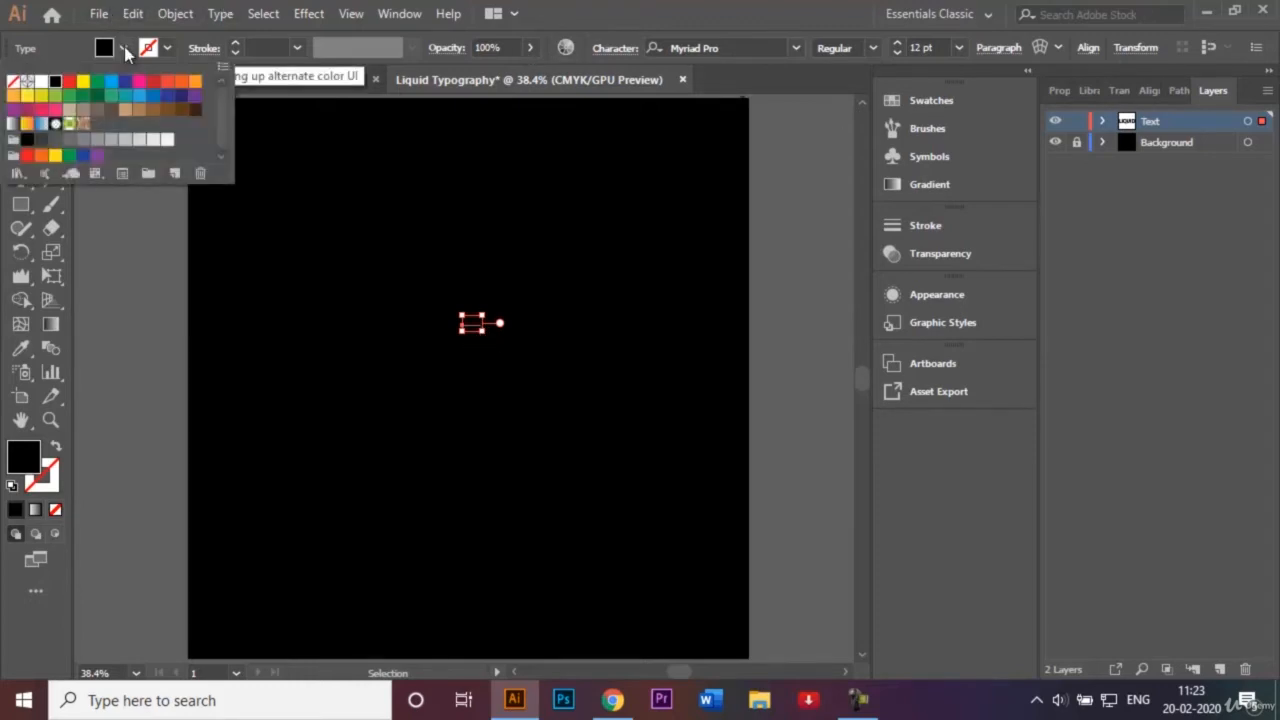
pyautogui.click(41, 82)
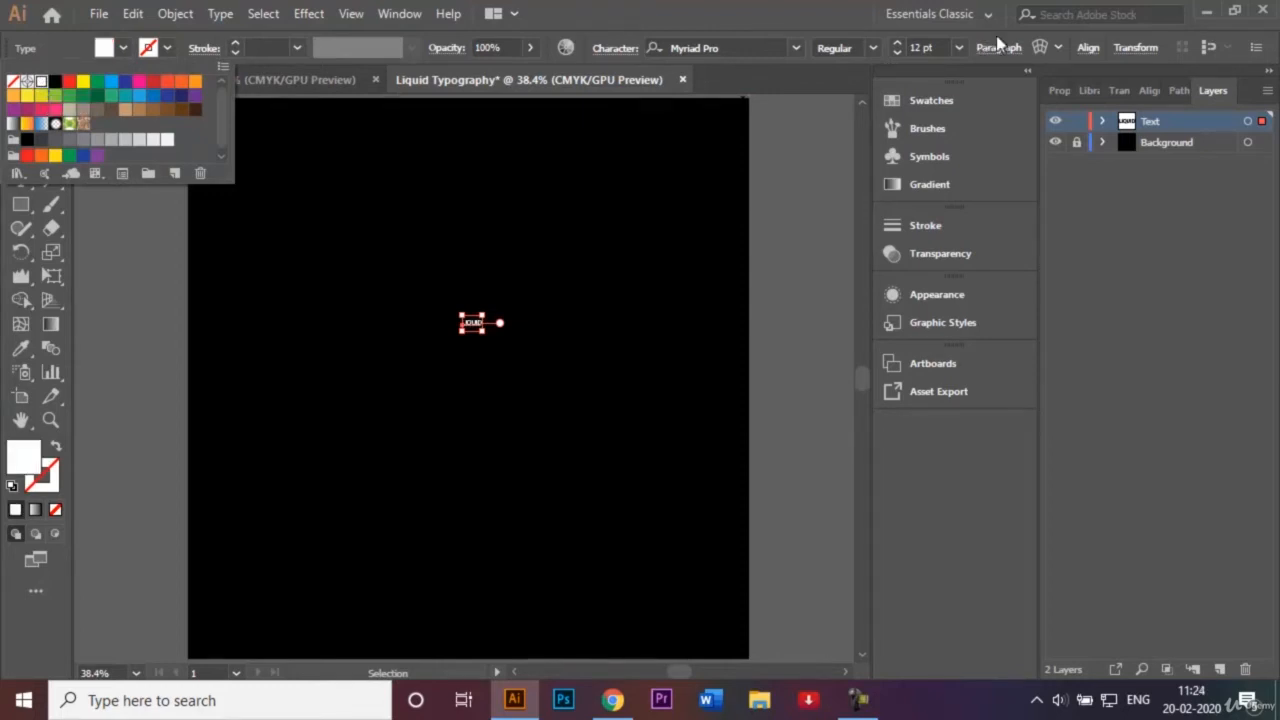
pyautogui.click(918, 44)
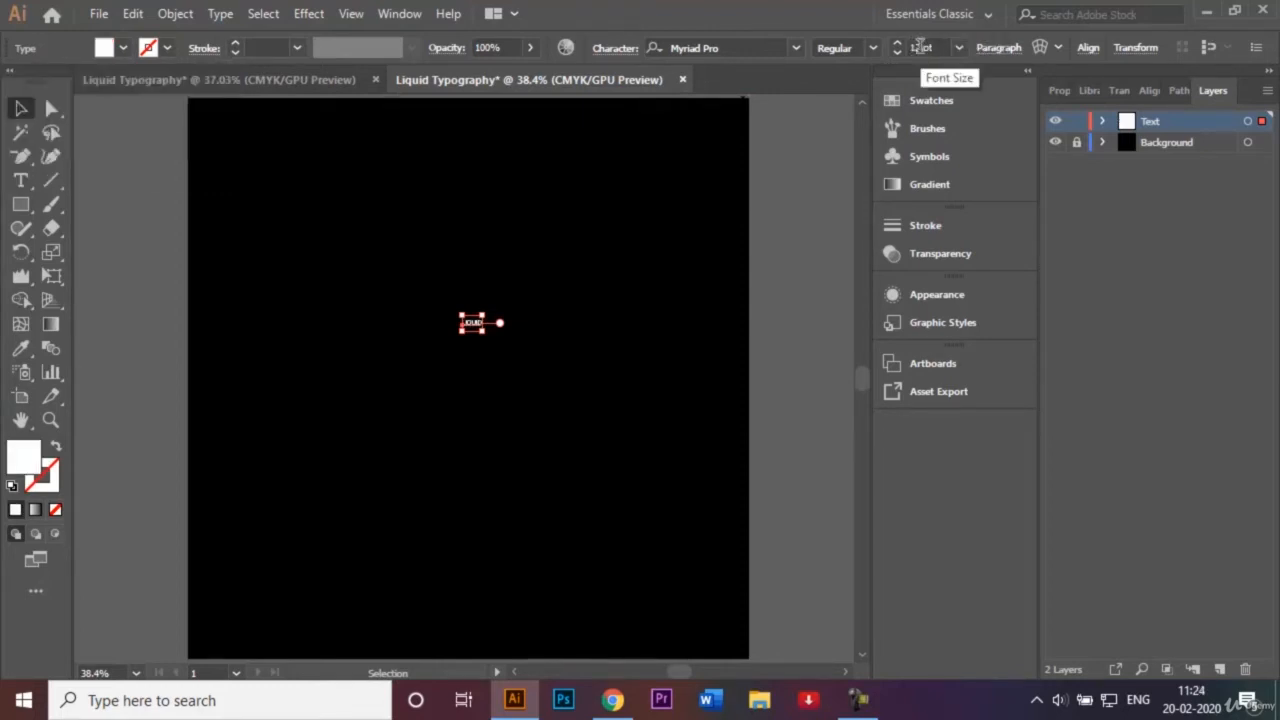
pyautogui.click(918, 44)
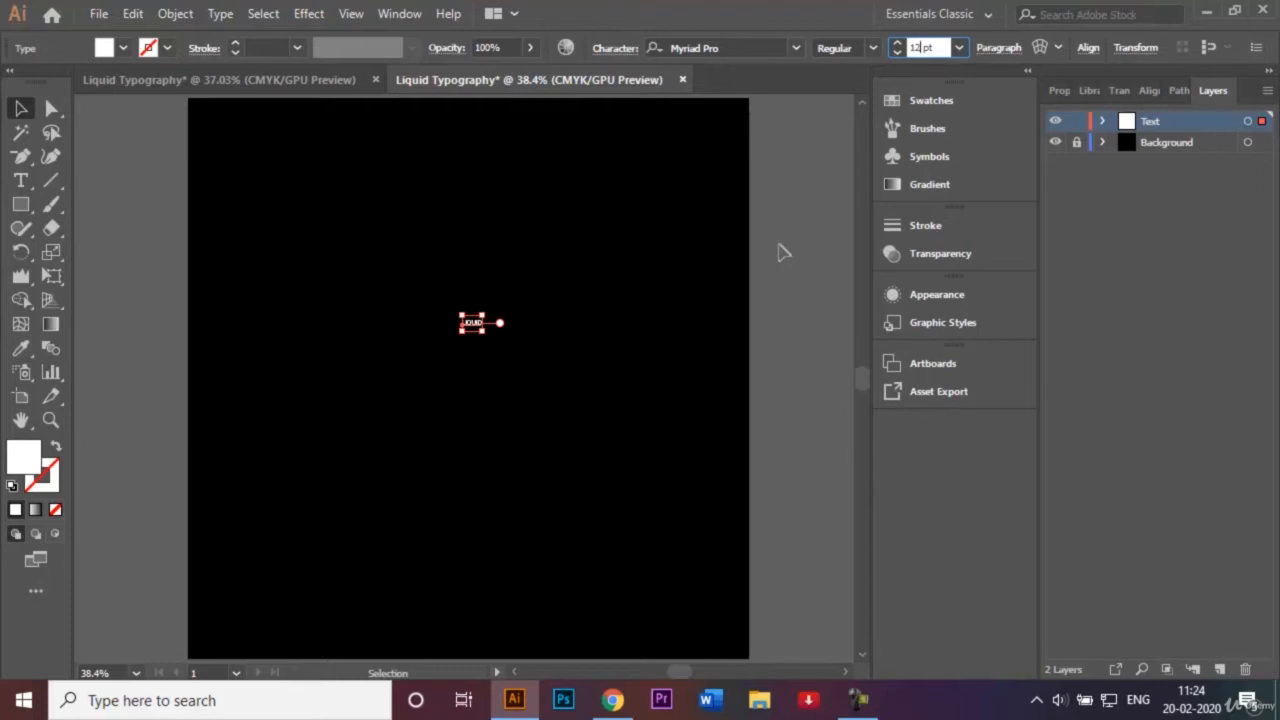
pyautogui.write('0')
pyautogui.press('Return')
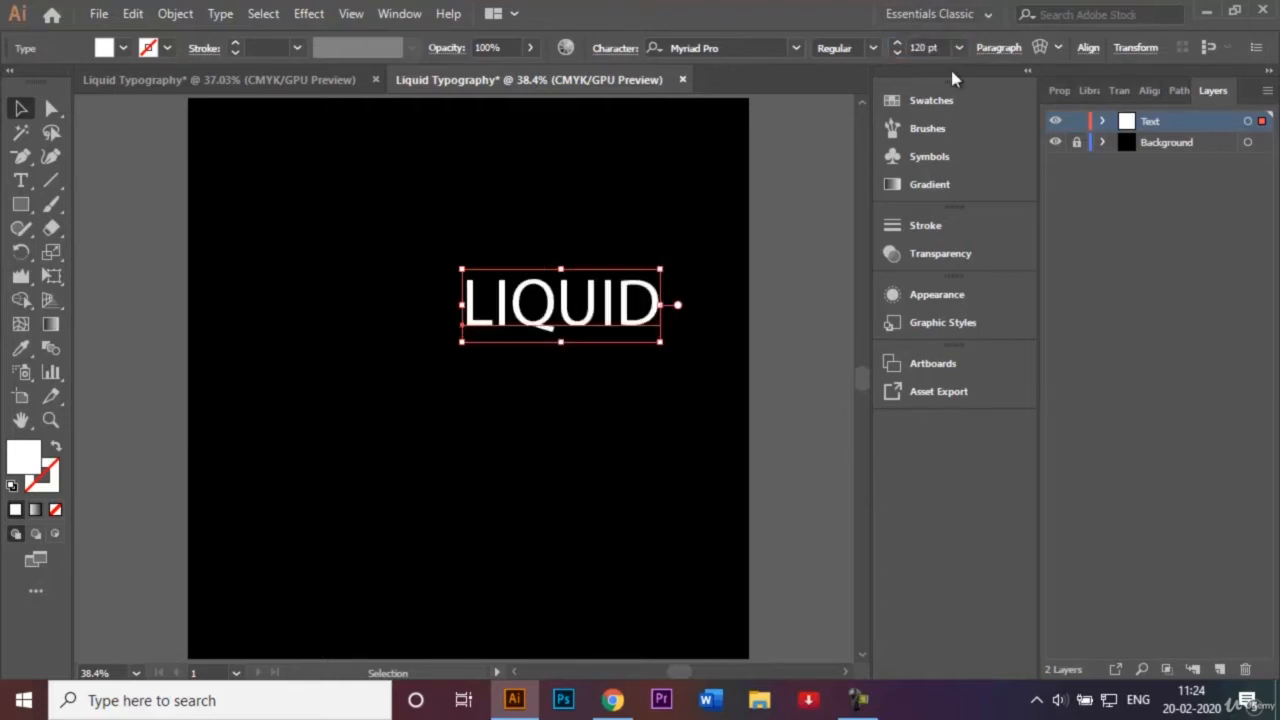
# Step: Set the LIQUID text to Myriad Pro Bold and move it to the middle of the artboard
pyautogui.click(871, 48)
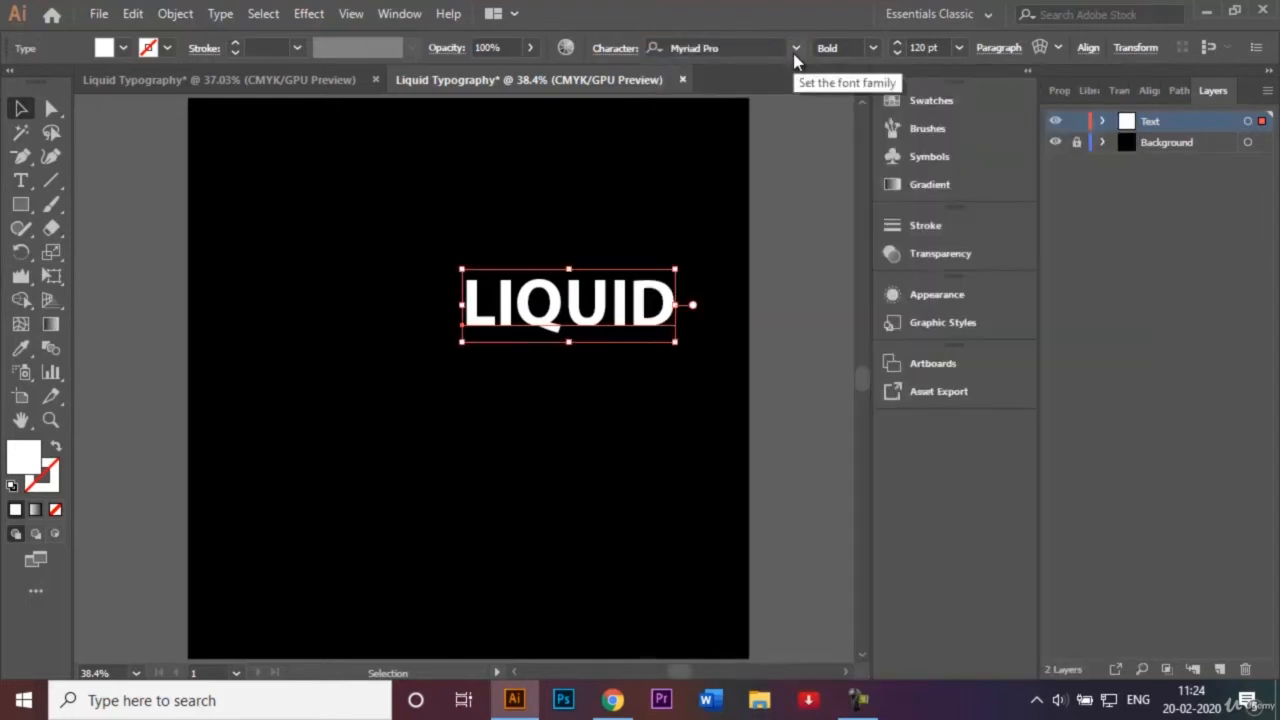
pyautogui.click(795, 50)
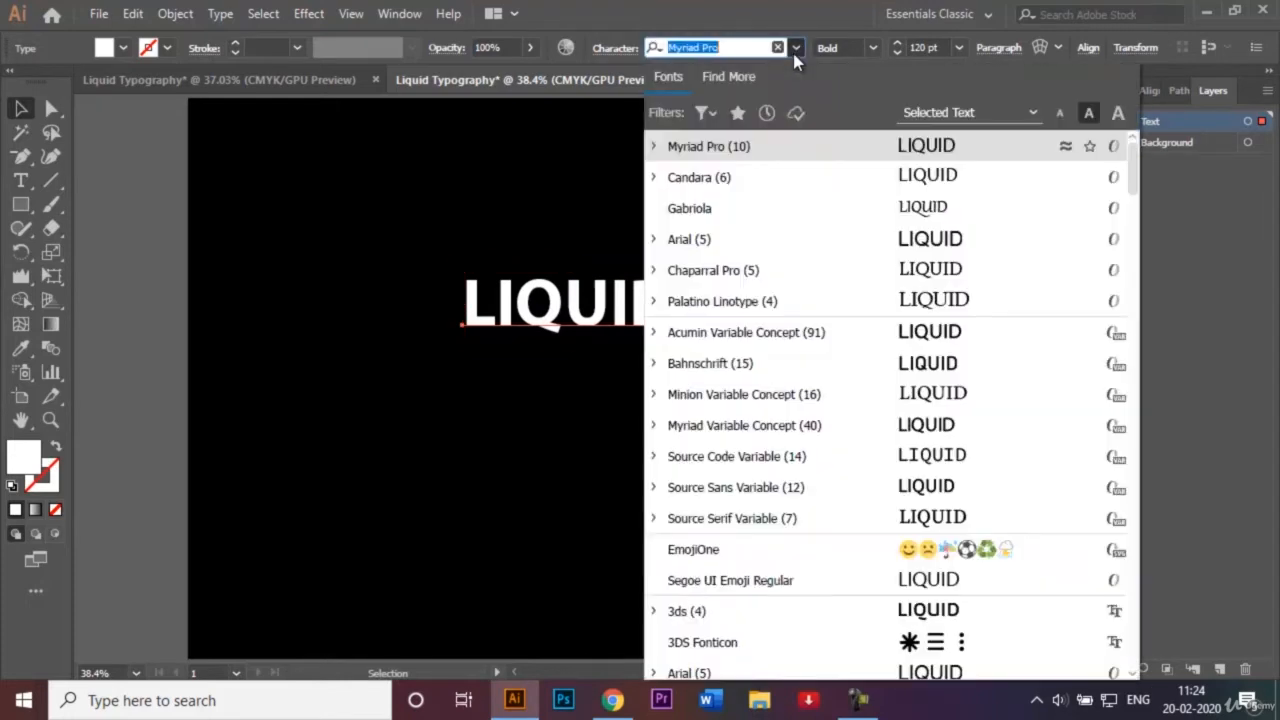
pyautogui.click(752, 152)
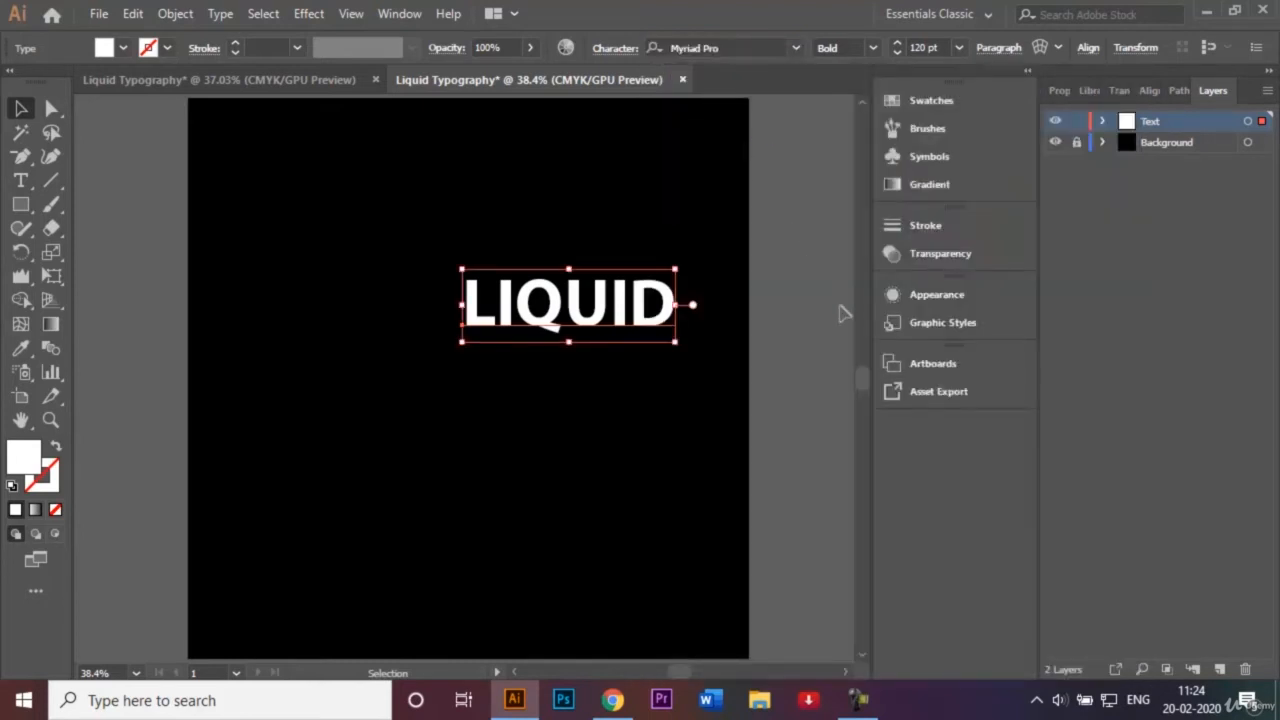
pyautogui.moveTo(500, 316); pyautogui.dragTo(392, 410)
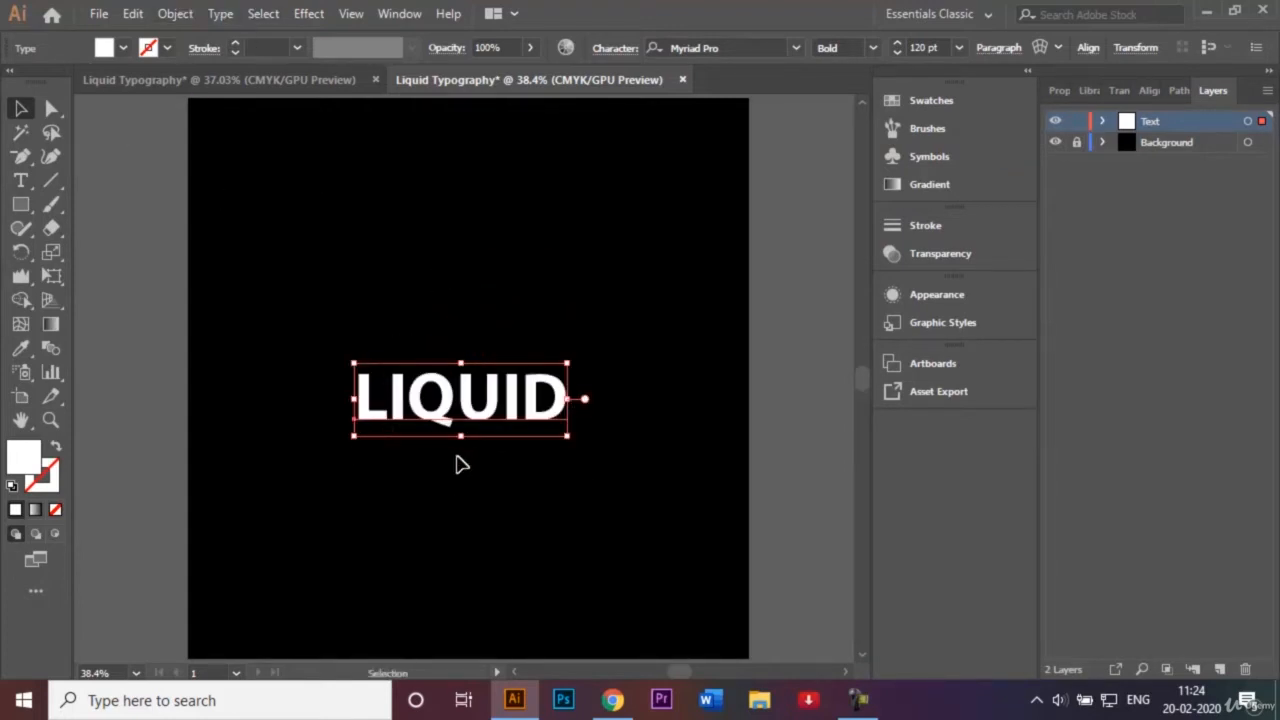
# Step: Expand the LIQUID text into outlines with both Object and Fill included
pyautogui.click(178, 15)
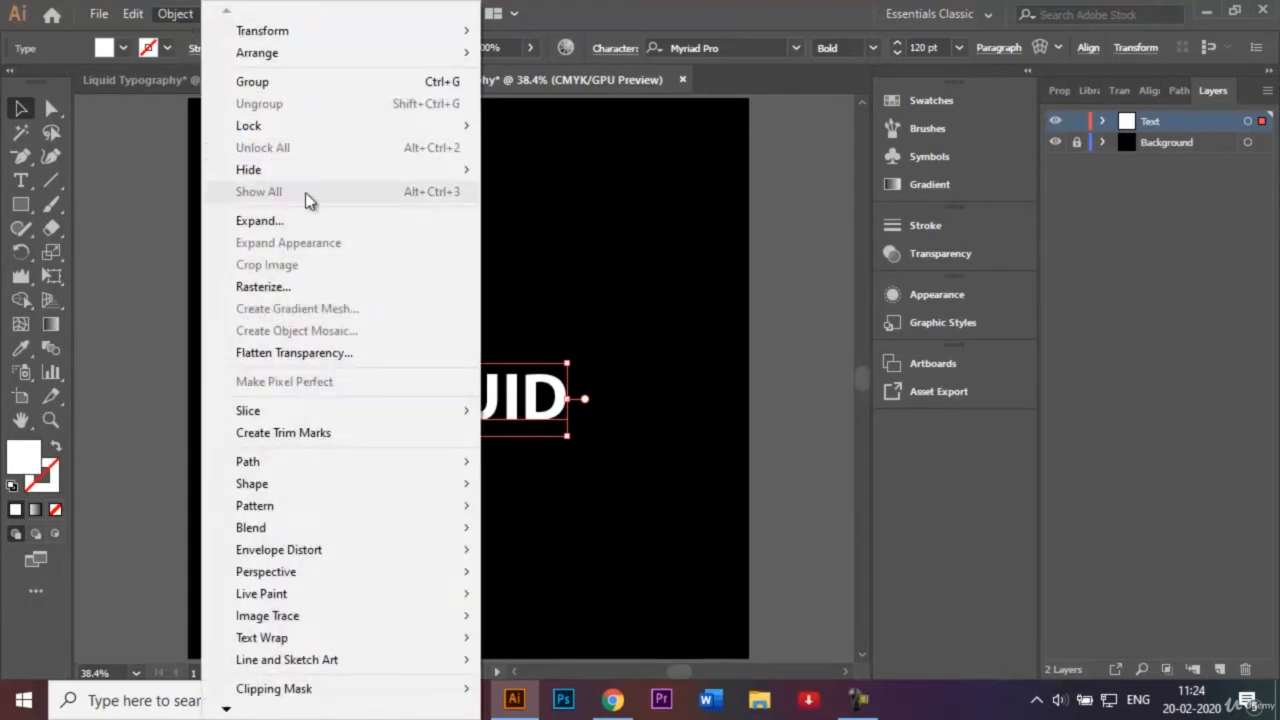
pyautogui.click(316, 222)
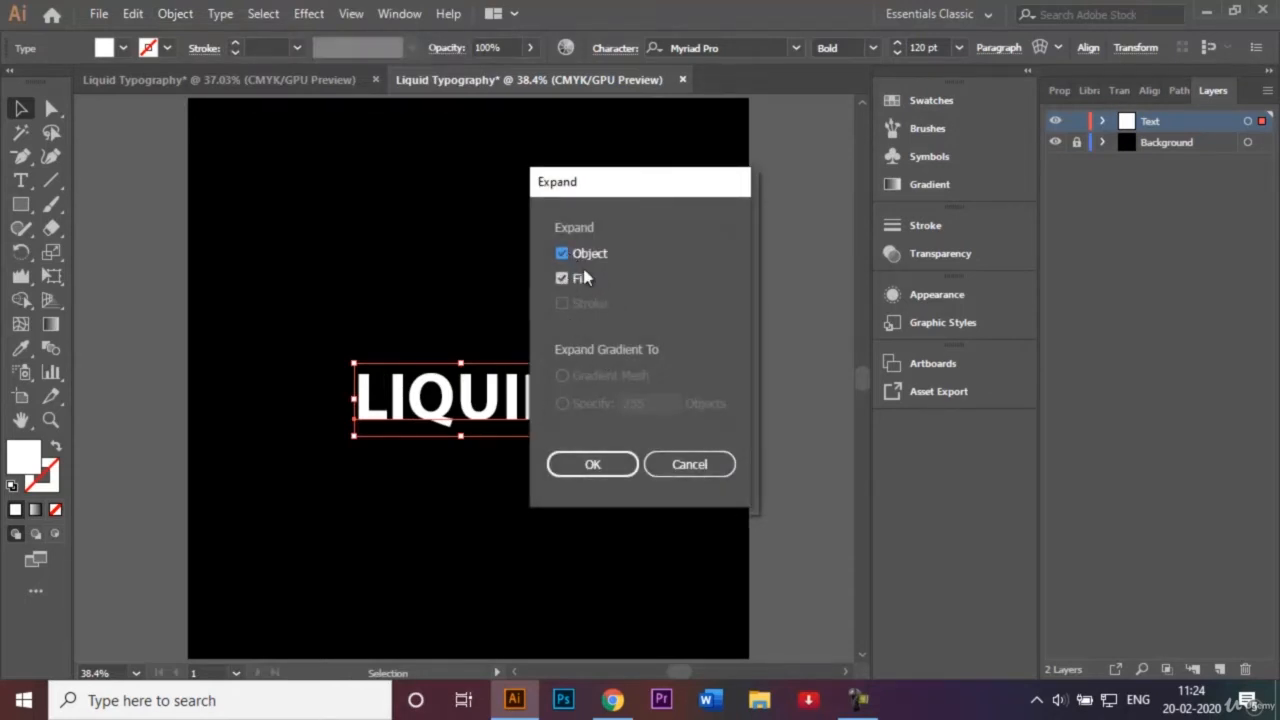
pyautogui.click(611, 464)
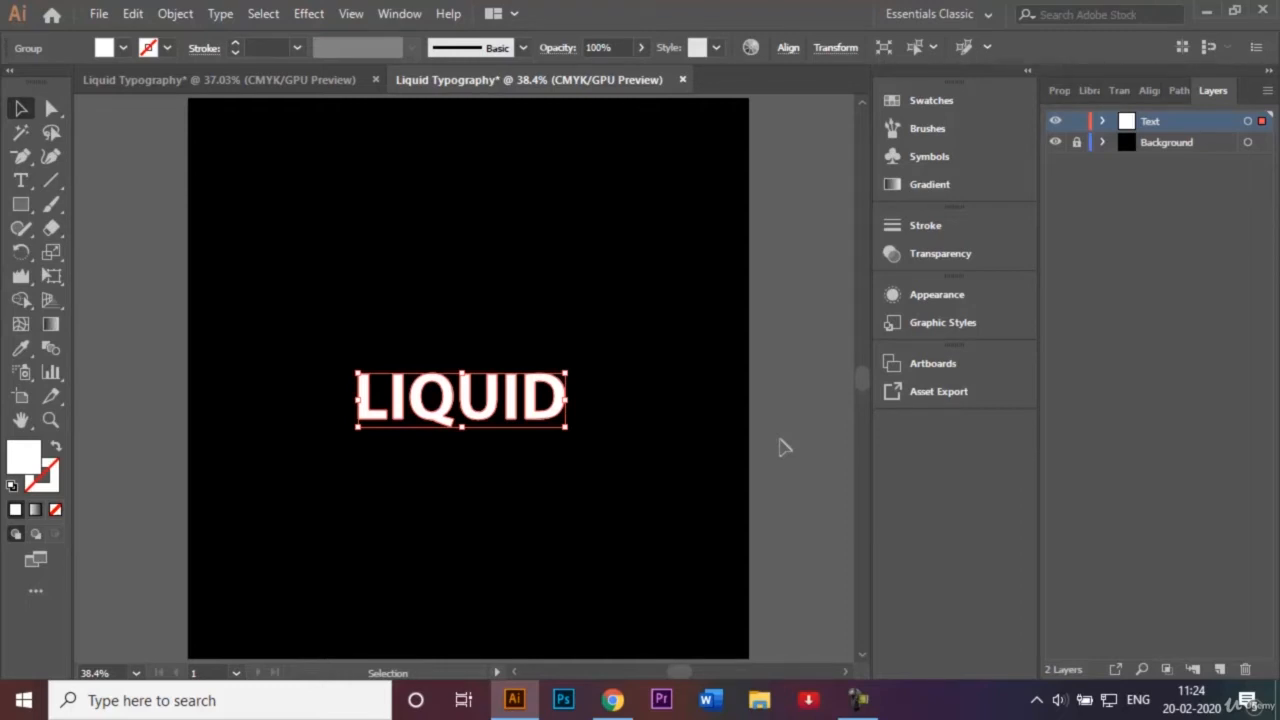
pyautogui.click(727, 369)
pyautogui.click(529, 400)
# Step: Check the finished blue reference design in the other document and ungroup the expanded LIQUID letters in the new one
pyautogui.click(240, 82)
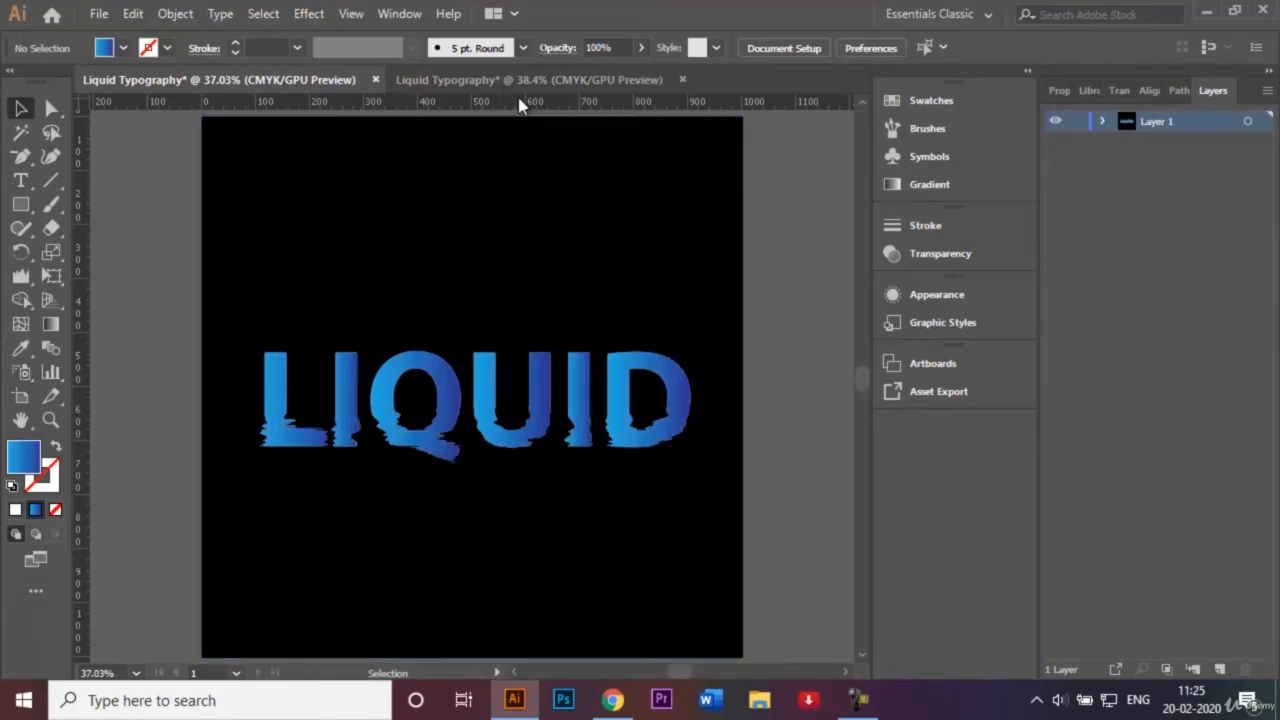
pyautogui.click(488, 80)
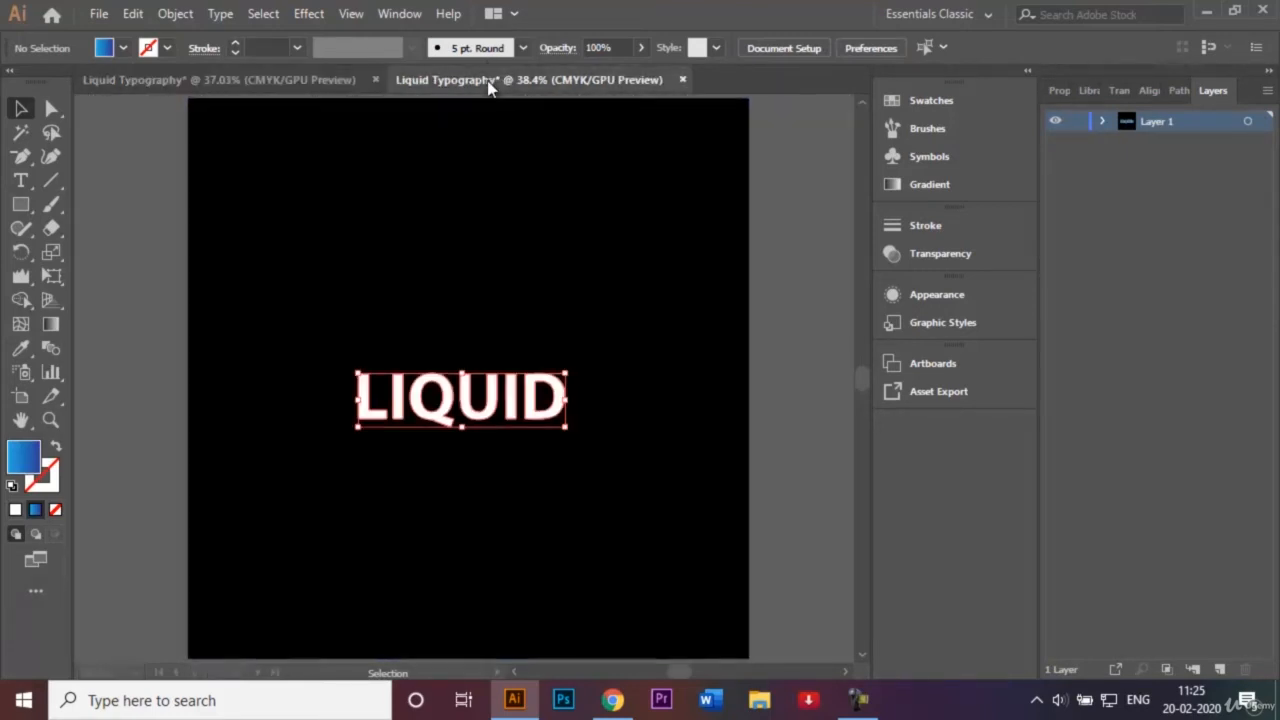
pyautogui.rightClick(407, 412)
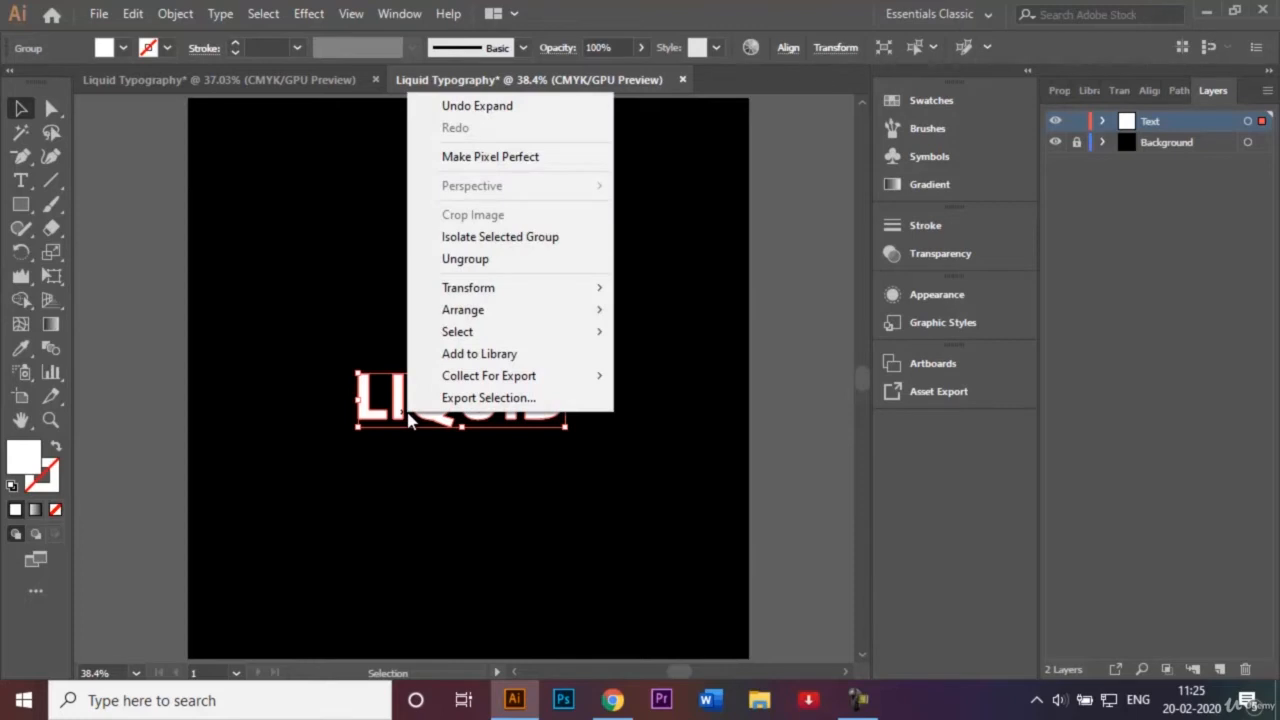
pyautogui.click(548, 259)
pyautogui.click(810, 420)
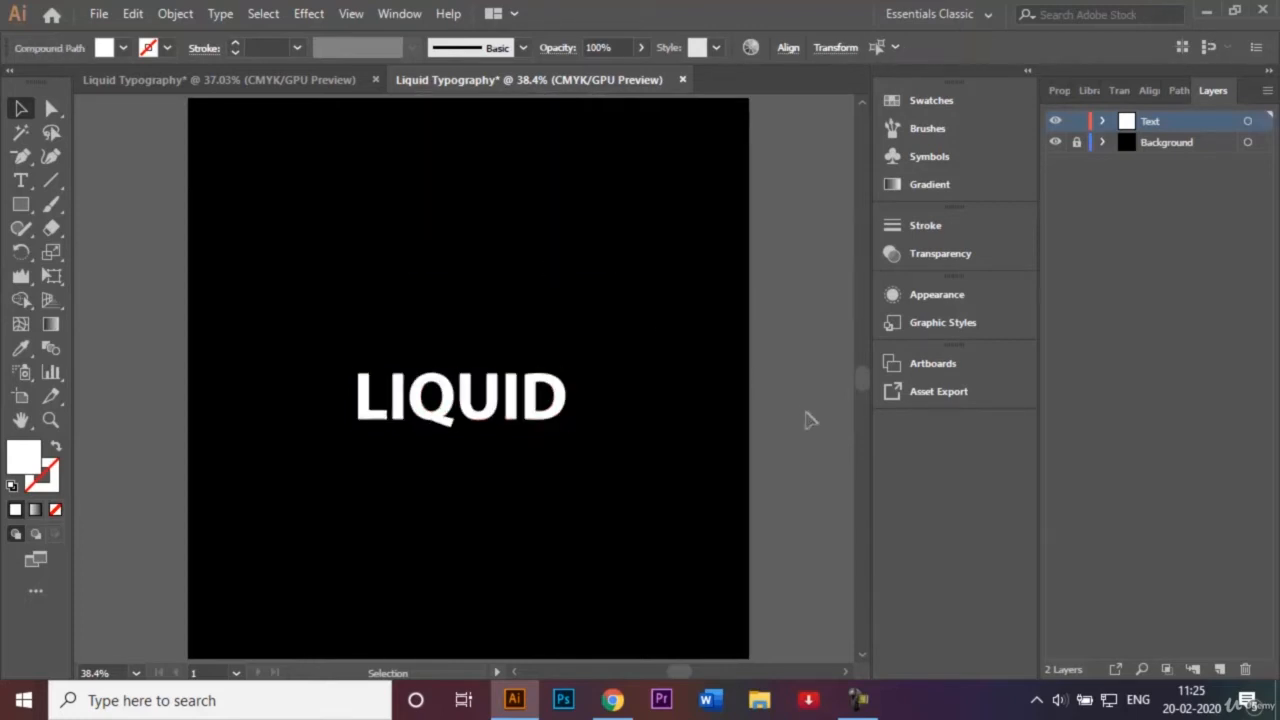
# Step: Select letters of the word one at a time to check that each is a separate object
pyautogui.click(384, 418)
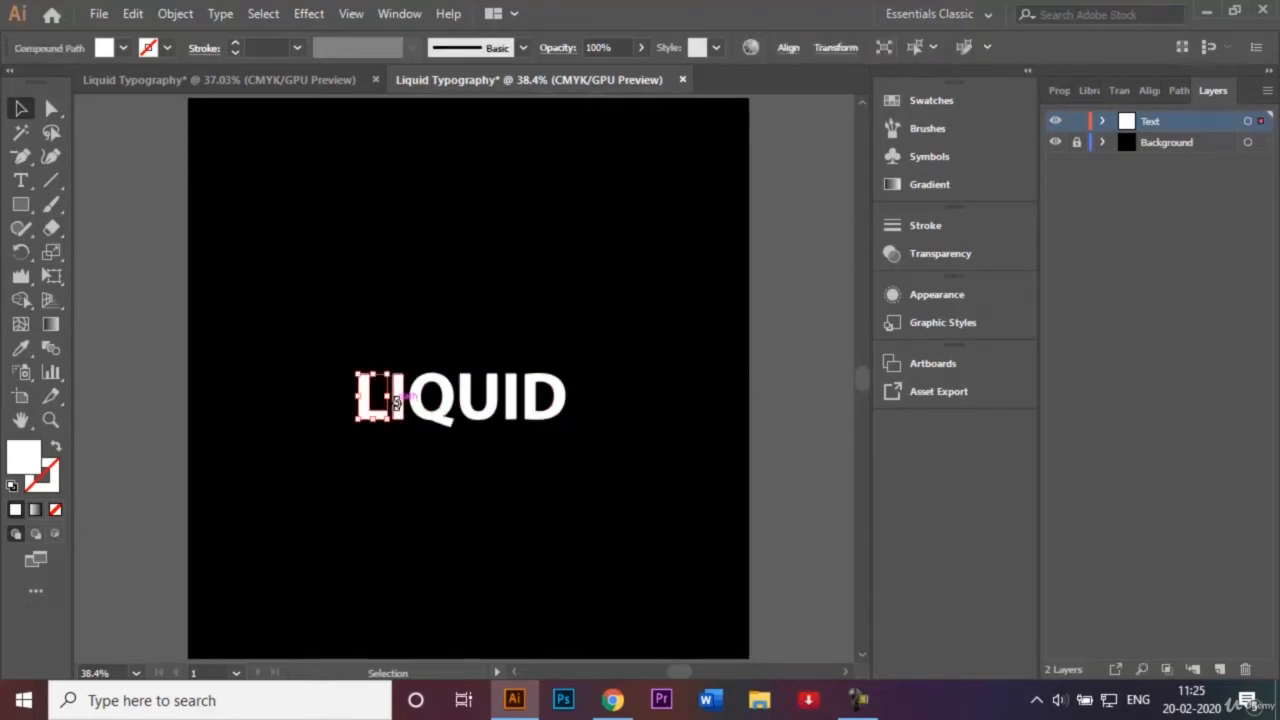
pyautogui.click(401, 405)
pyautogui.click(424, 411)
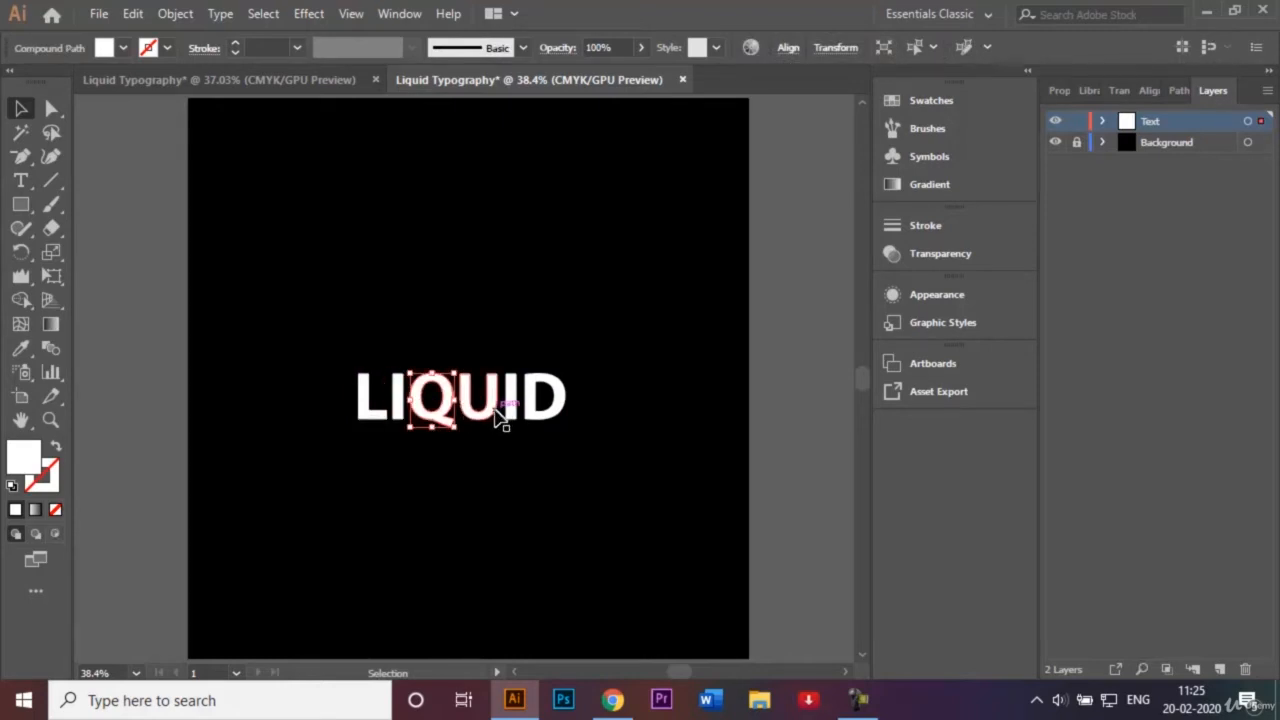
pyautogui.click(498, 414)
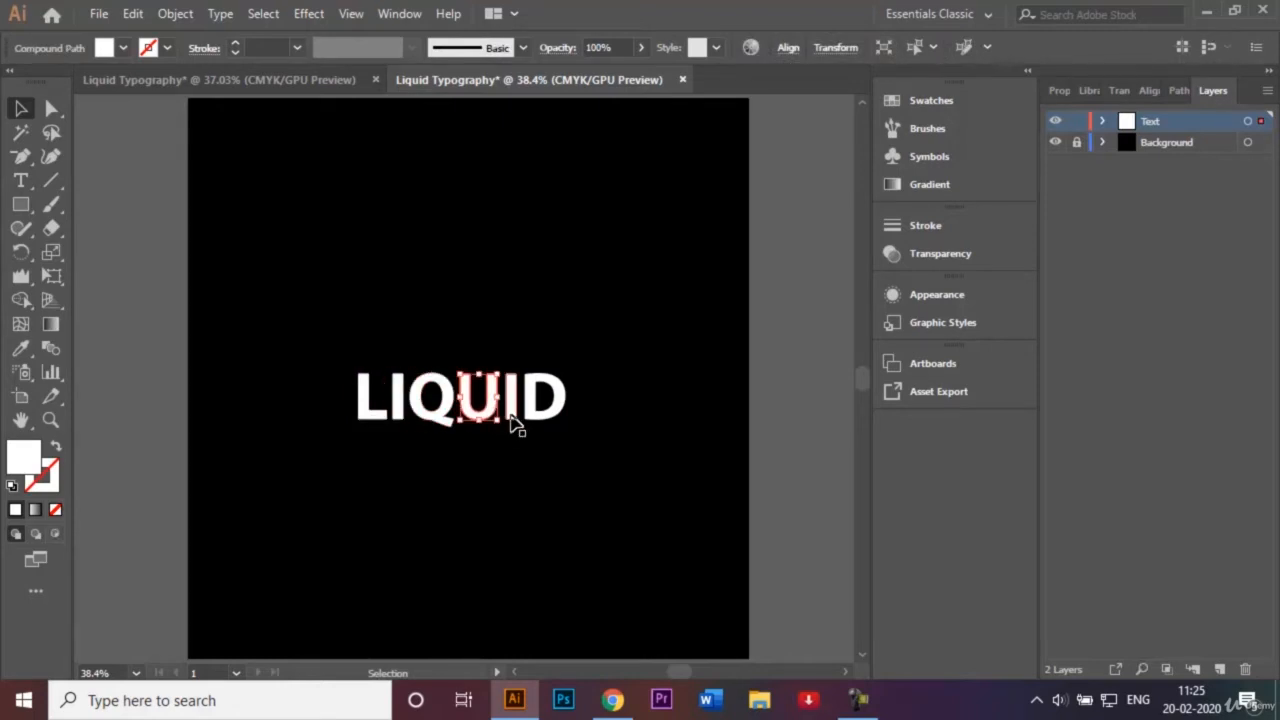
pyautogui.click(766, 478)
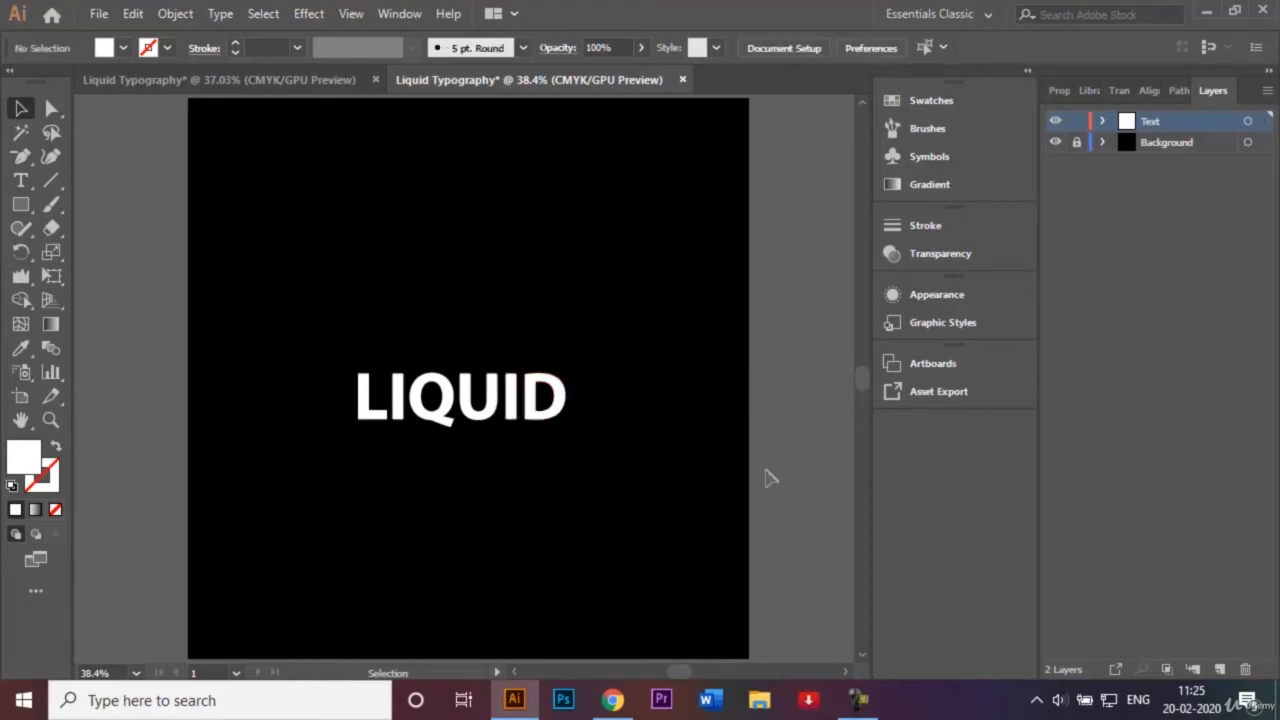
# Step: Compare with the reference design, enlarge all the letters about their centre to nearly the artboard's width, and nudge them right and up
pyautogui.click(181, 84)
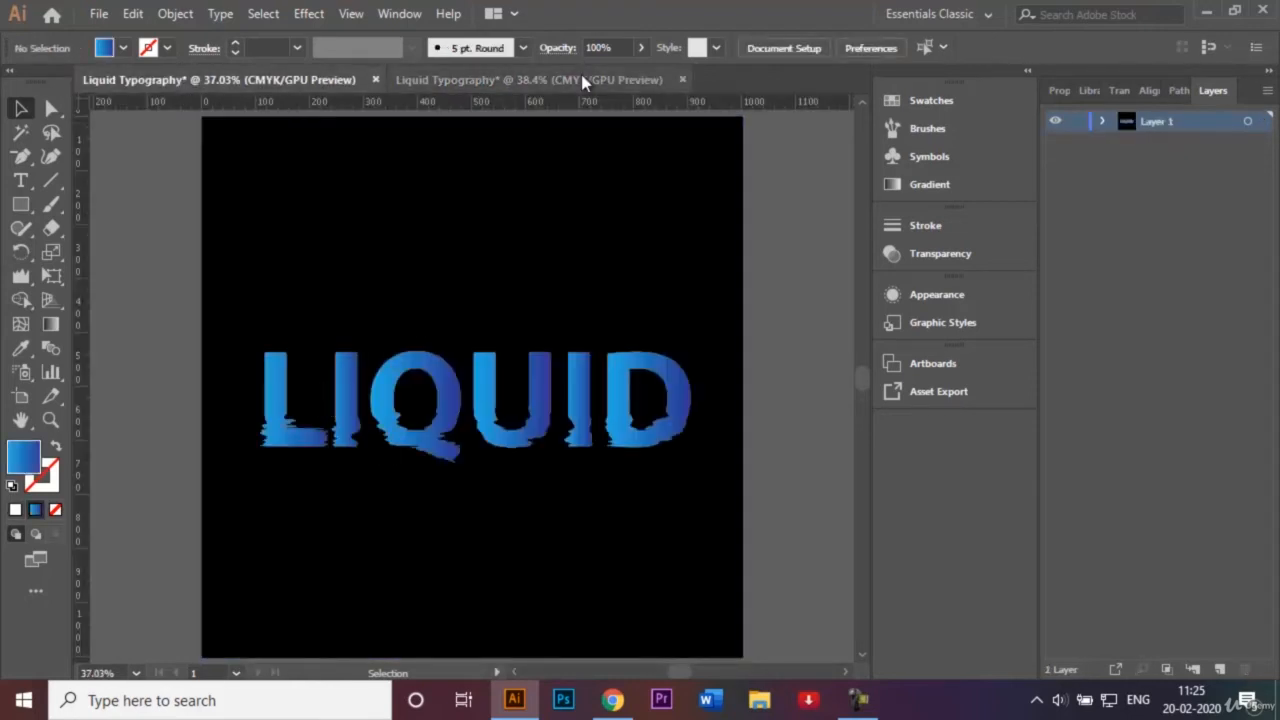
pyautogui.click(583, 80)
pyautogui.moveTo(340, 352); pyautogui.dragTo(588, 475)
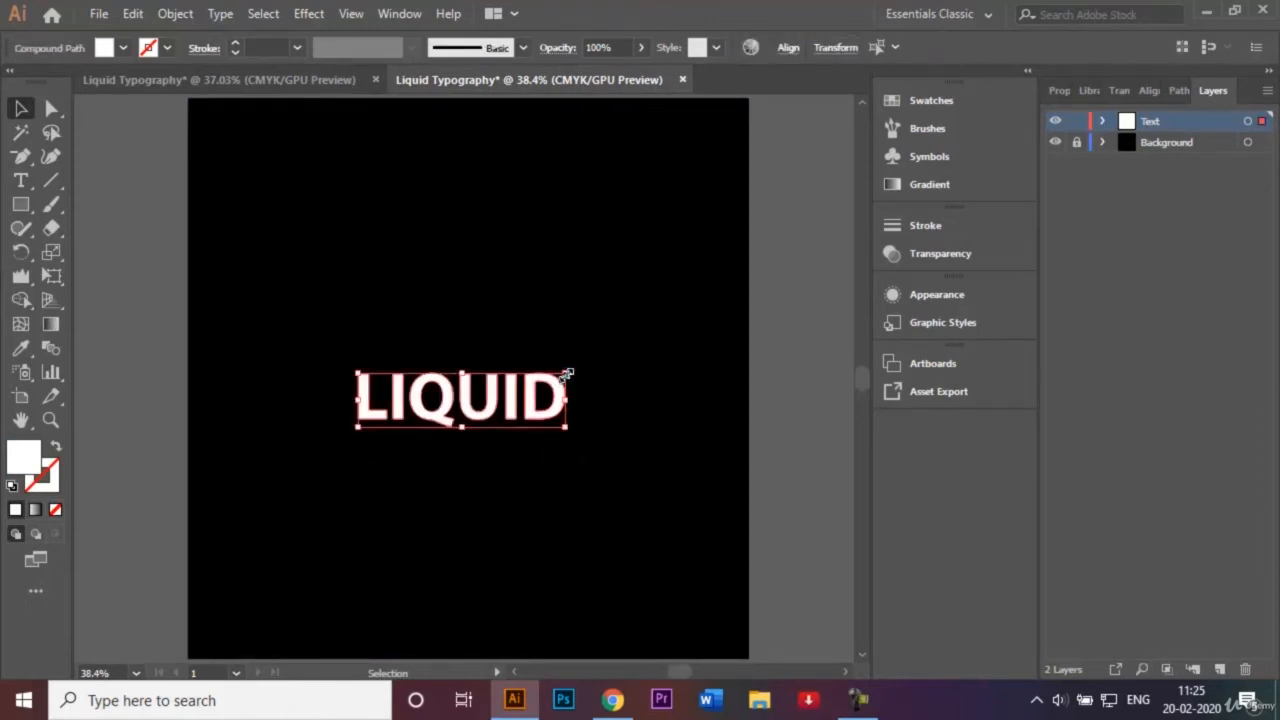
pyautogui.moveTo(567, 374); pyautogui.dragTo(720, 325)
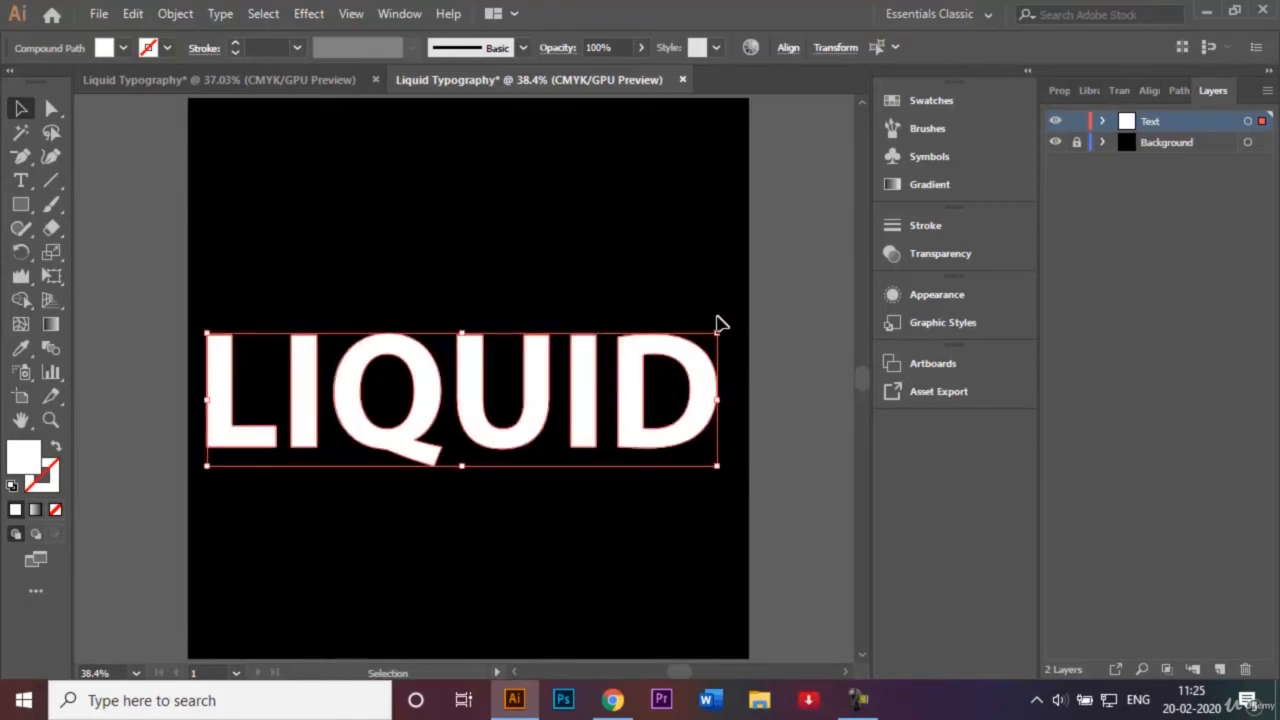
pyautogui.hotkey('shift', 'Right')
pyautogui.hotkey('shift', 'Right')
pyautogui.hotkey('shift', 'Up')
pyautogui.hotkey('shift', 'Up')
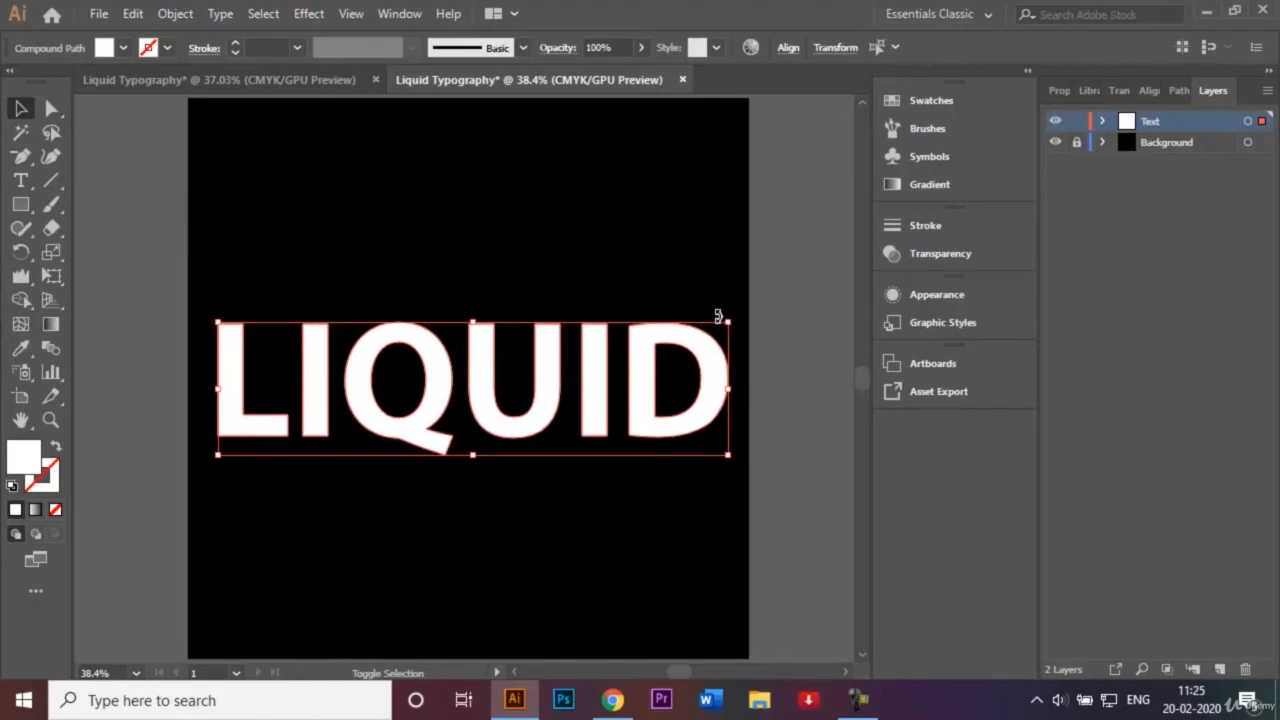
# Step: Show the rulers and place a horizontal guide across the letters along the top edge of the L's foot
pyautogui.click(797, 313)
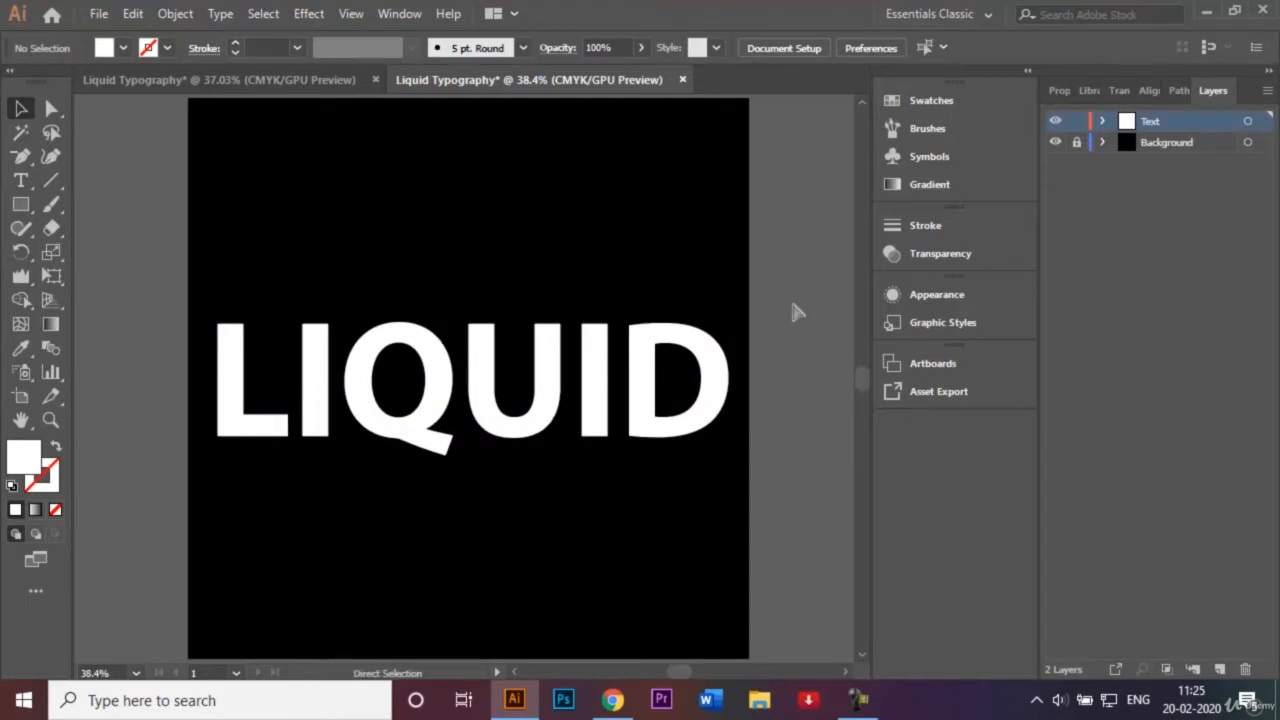
pyautogui.hotkey('ctrl', 'r')
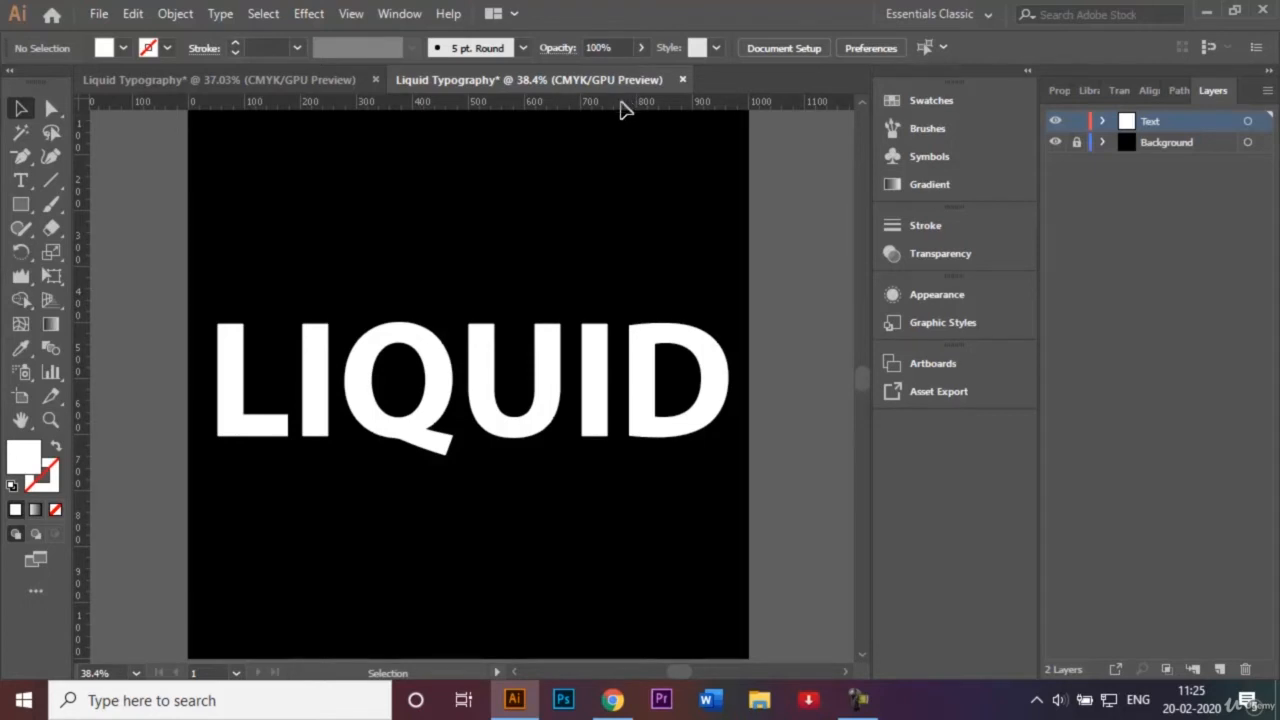
pyautogui.moveTo(620, 108); pyautogui.dragTo(608, 415)
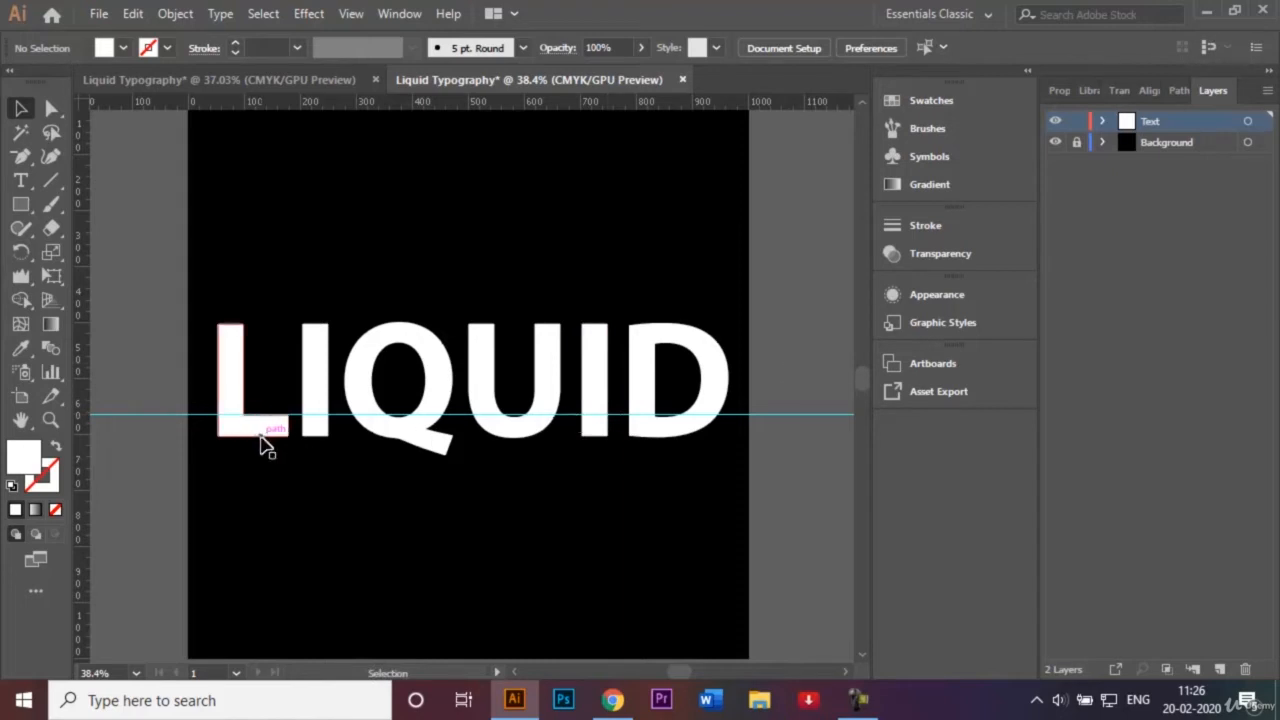
# Step: Set up the Wrinkle tool with a 100 x 100 px brush, 50% intensity, 100% horizontal, 0% vertical, complexity 1 and detail 2
pyautogui.click(21, 282)
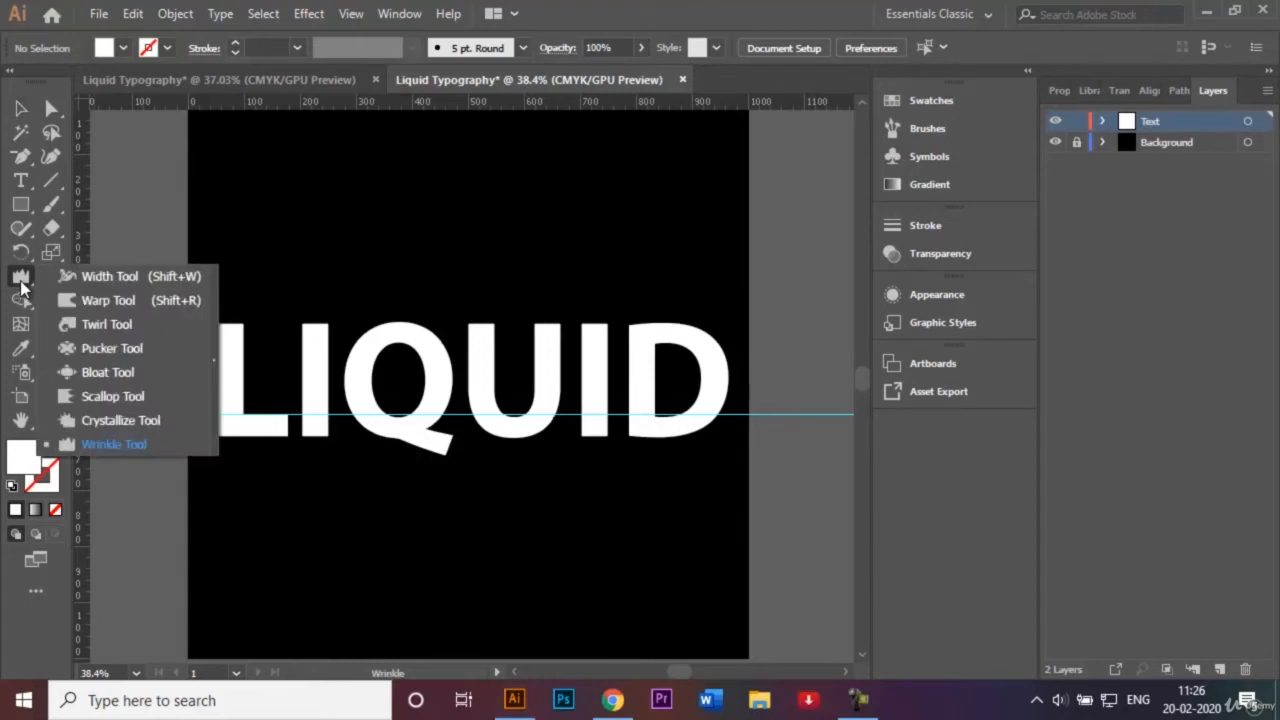
pyautogui.click(130, 446)
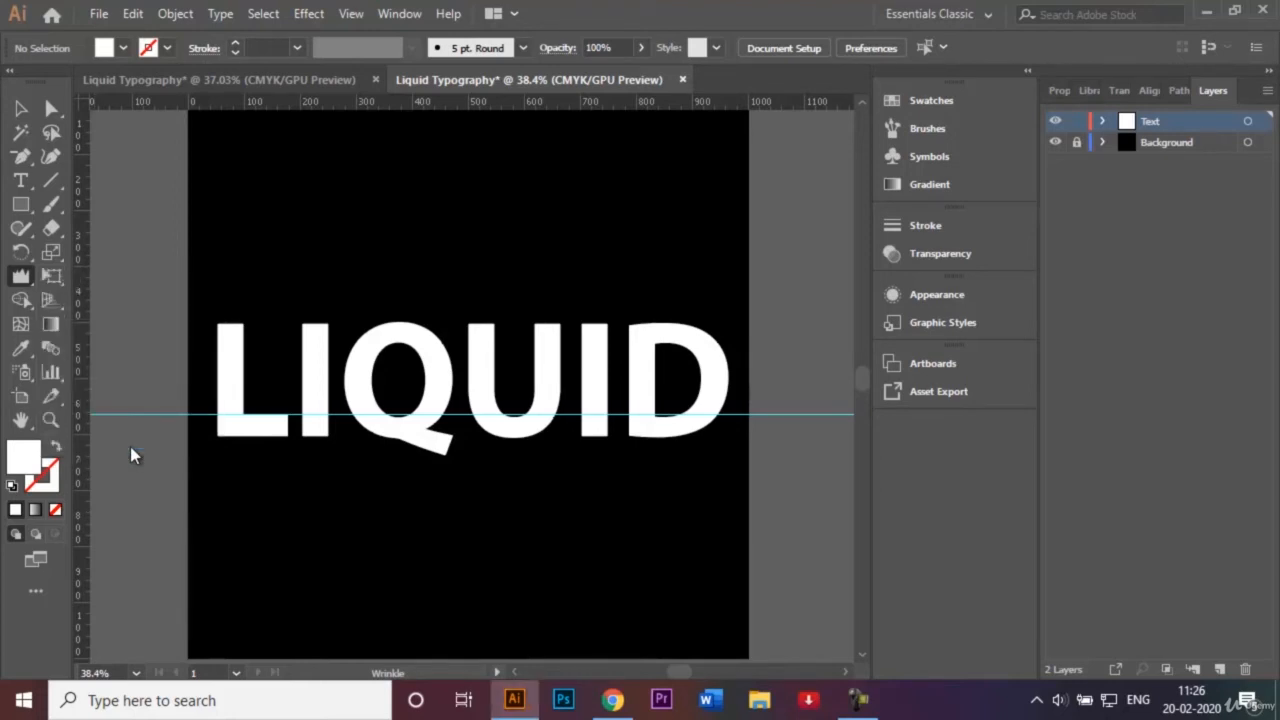
pyautogui.doubleClick(21, 277)
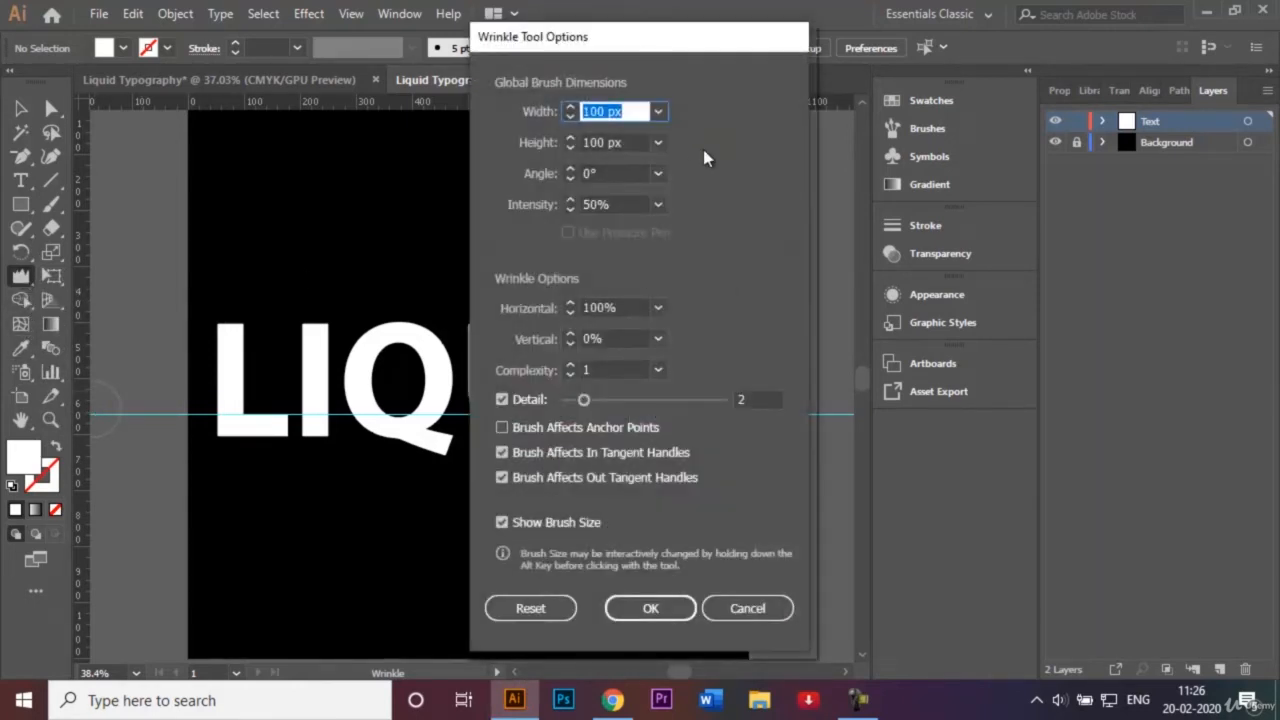
pyautogui.moveTo(661, 49); pyautogui.dragTo(659, 31)
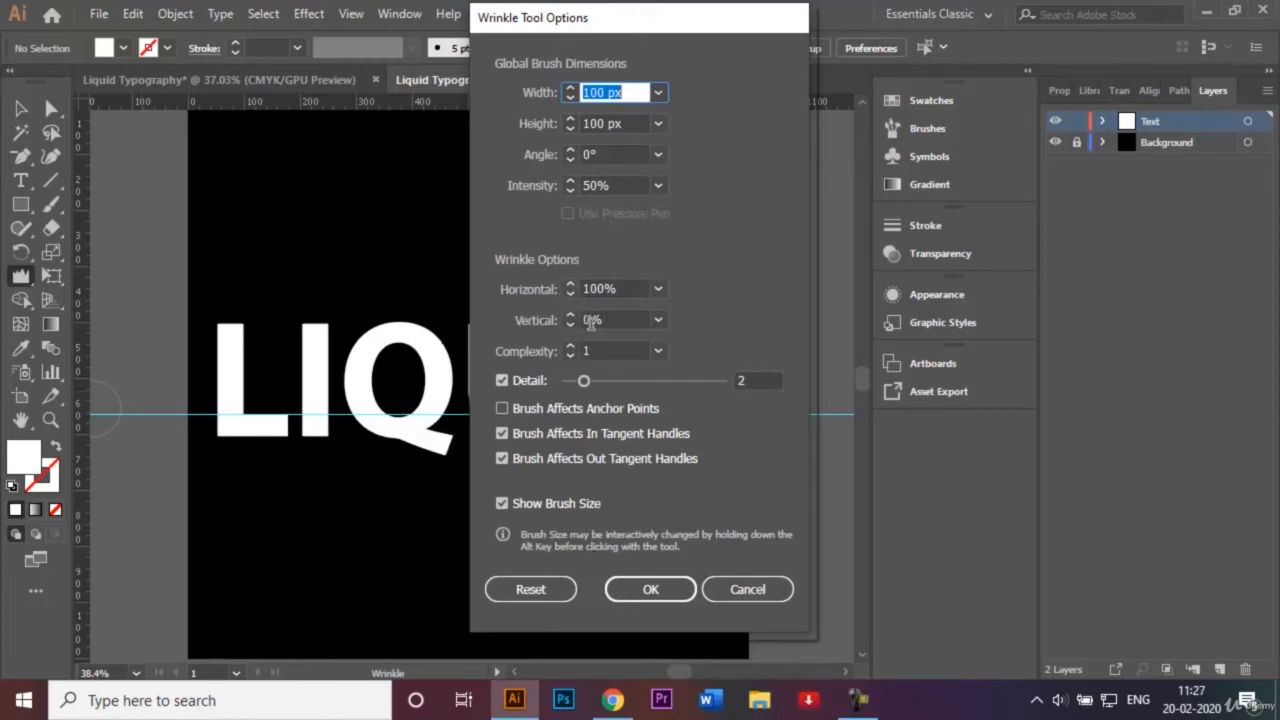
pyautogui.click(647, 591)
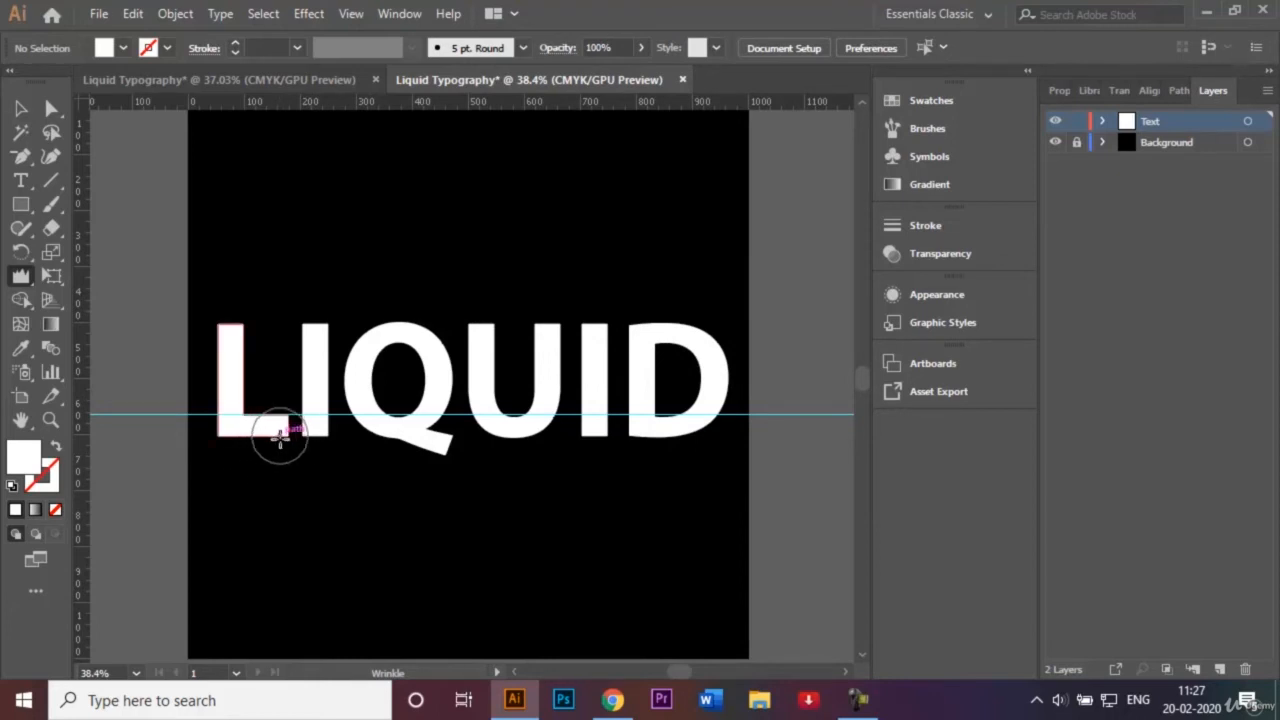
# Step: Wrinkle the lower ends of all six LIQUID letters around and below the guide to give them rippled edges
pyautogui.moveTo(274, 432)
pyautogui.mouseDown()
pyautogui.moveTo(231, 433)
pyautogui.moveTo(333, 436)
pyautogui.mouseUp()
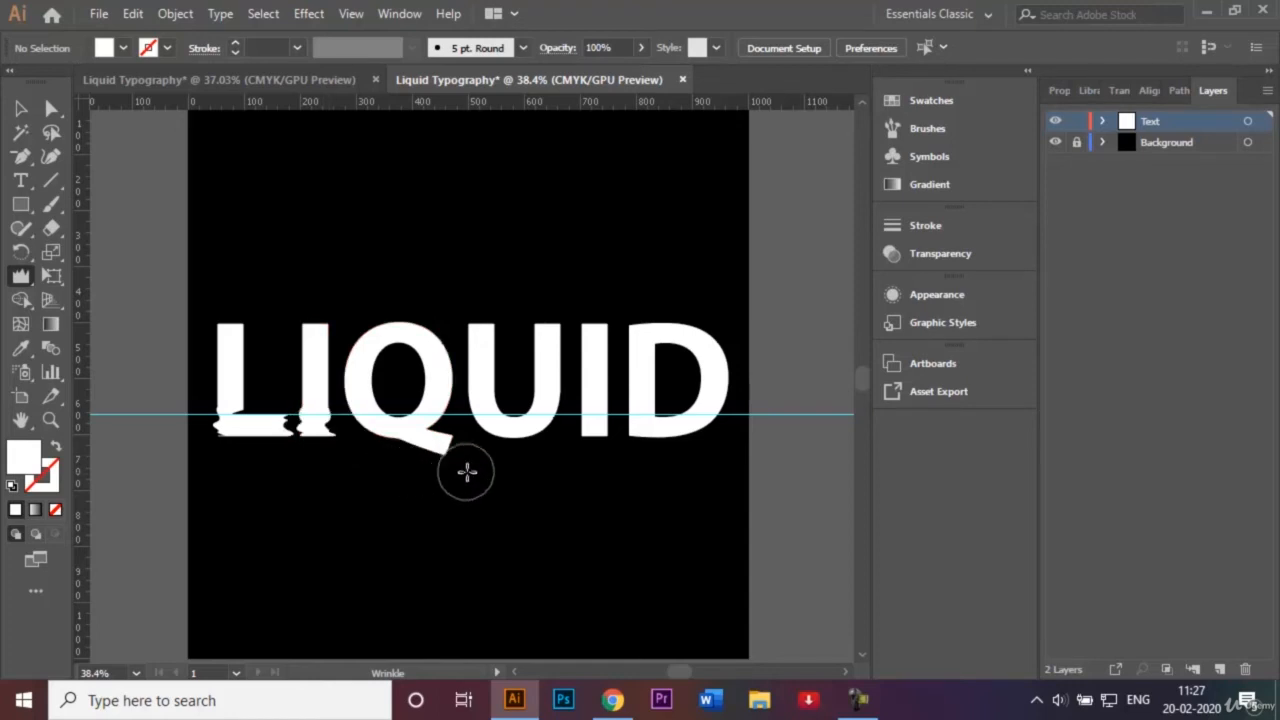
pyautogui.moveTo(456, 455)
pyautogui.mouseDown()
pyautogui.moveTo(378, 443)
pyautogui.moveTo(426, 428)
pyautogui.moveTo(373, 425)
pyautogui.moveTo(432, 417)
pyautogui.moveTo(383, 425)
pyautogui.moveTo(425, 431)
pyautogui.mouseUp()
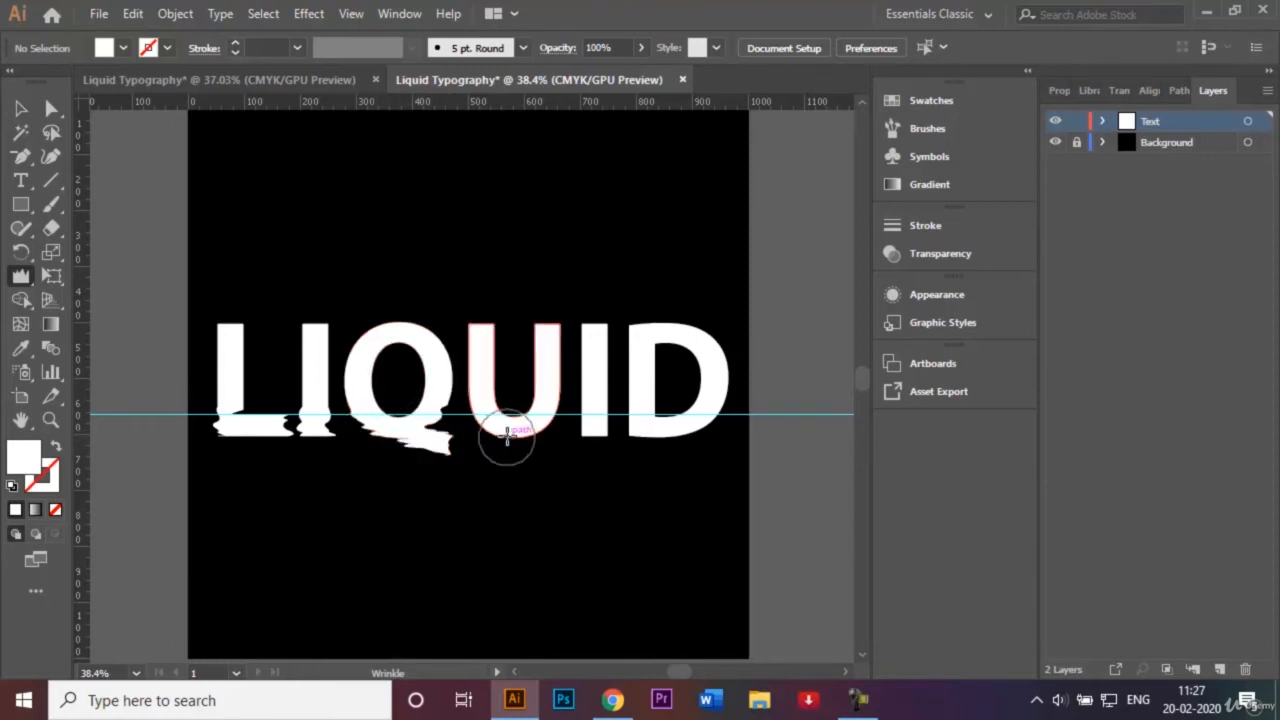
pyautogui.moveTo(538, 428)
pyautogui.mouseDown()
pyautogui.moveTo(484, 422)
pyautogui.moveTo(534, 431)
pyautogui.mouseUp()
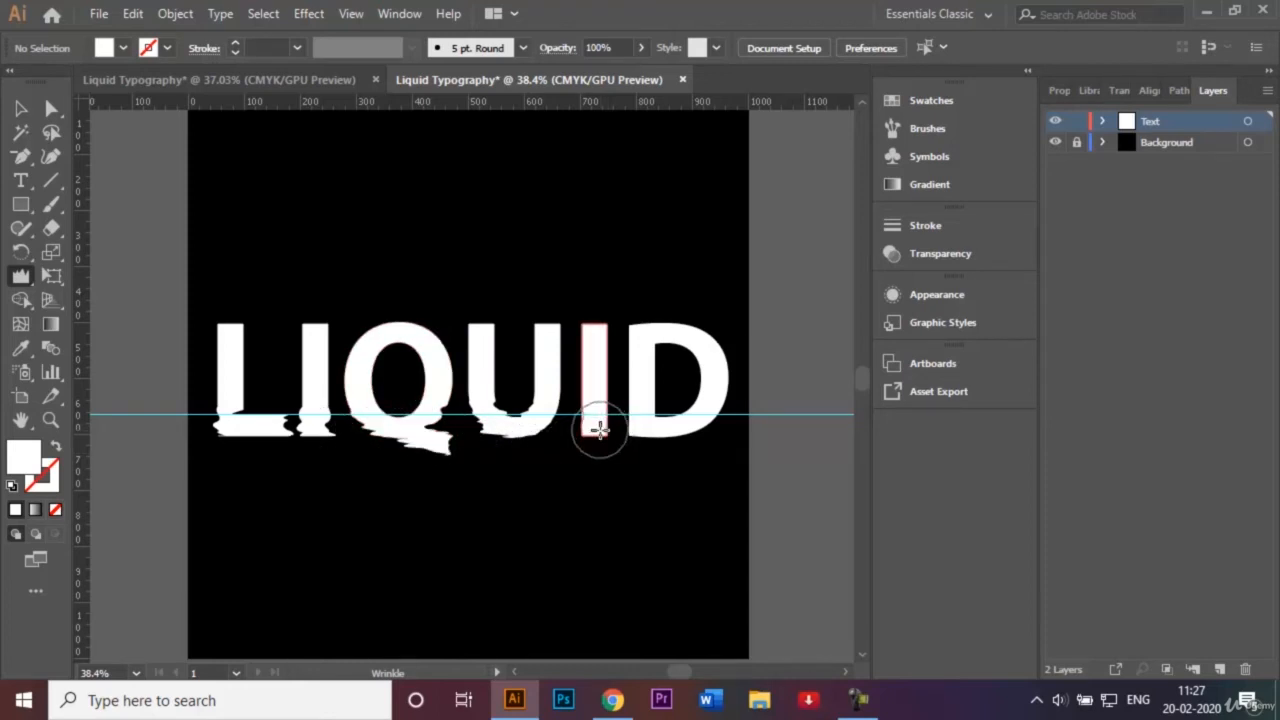
pyautogui.moveTo(598, 428)
pyautogui.mouseDown()
pyautogui.moveTo(689, 426)
pyautogui.moveTo(634, 424)
pyautogui.moveTo(683, 436)
pyautogui.moveTo(634, 431)
pyautogui.moveTo(671, 431)
pyautogui.moveTo(654, 430)
pyautogui.mouseUp()
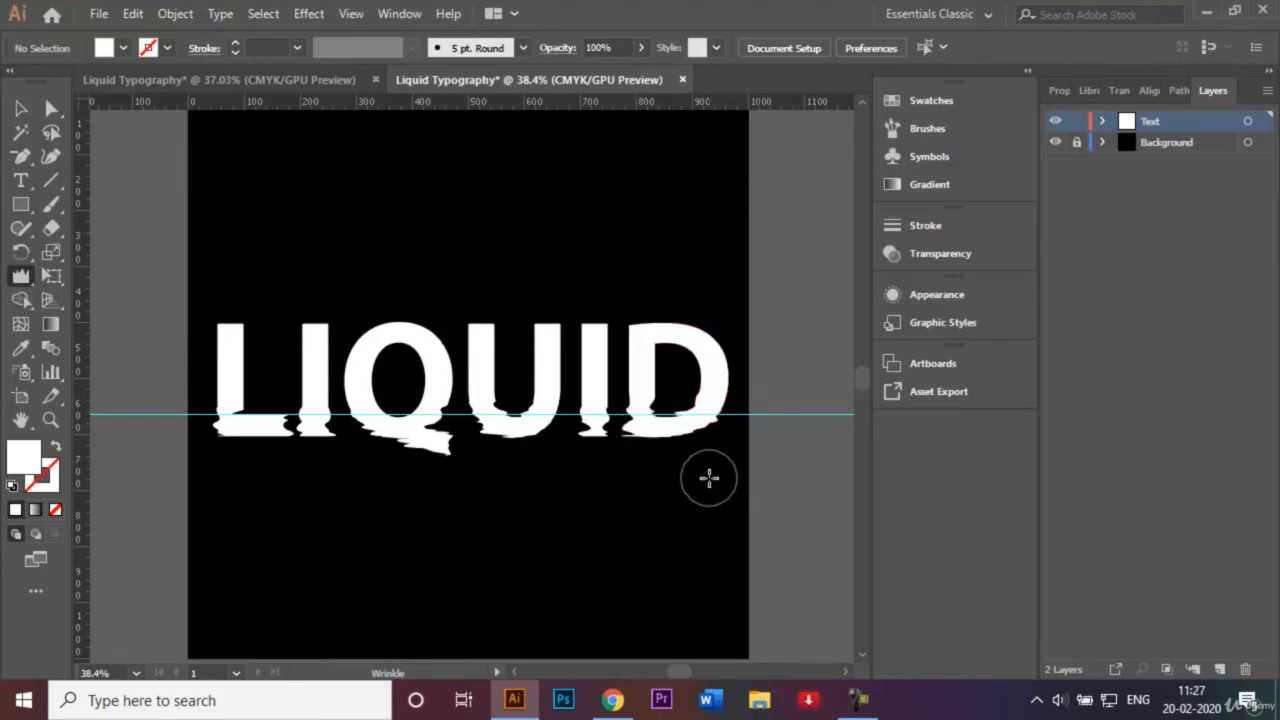
pyautogui.click(21, 110)
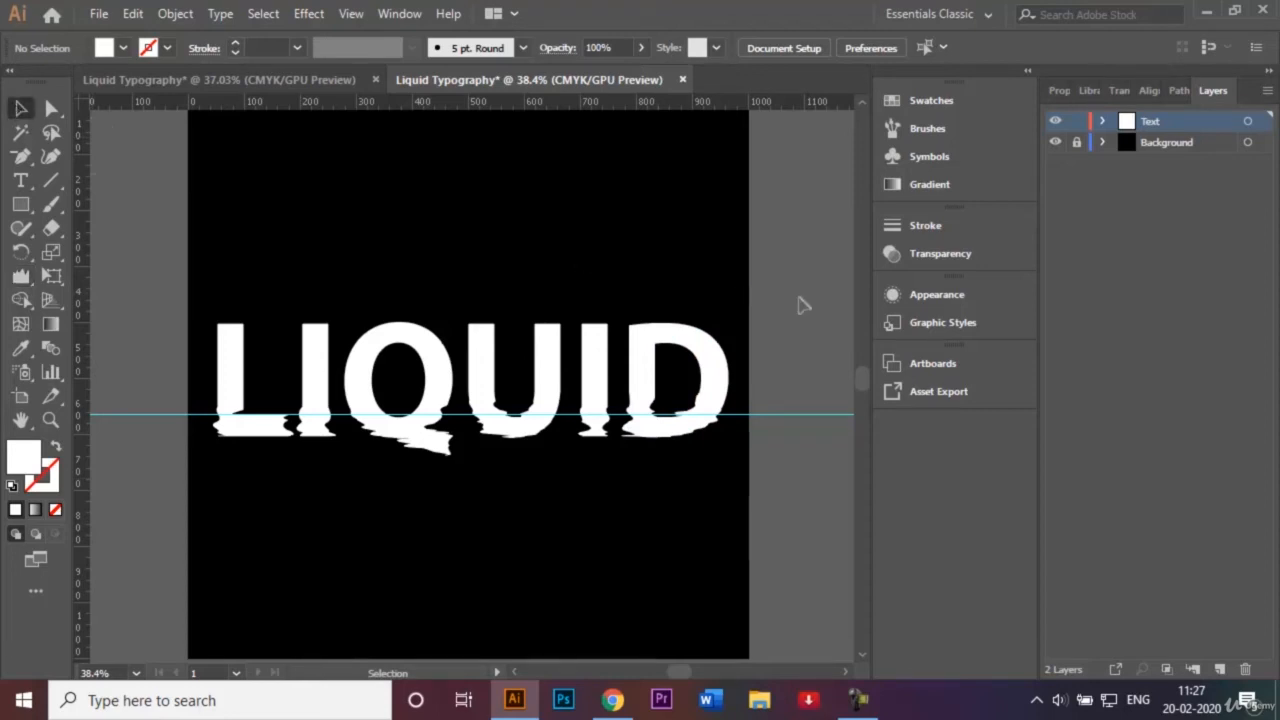
# Step: Hide the horizontal guide inside the Text layer and collapse the layer's contents
pyautogui.click(1103, 121)
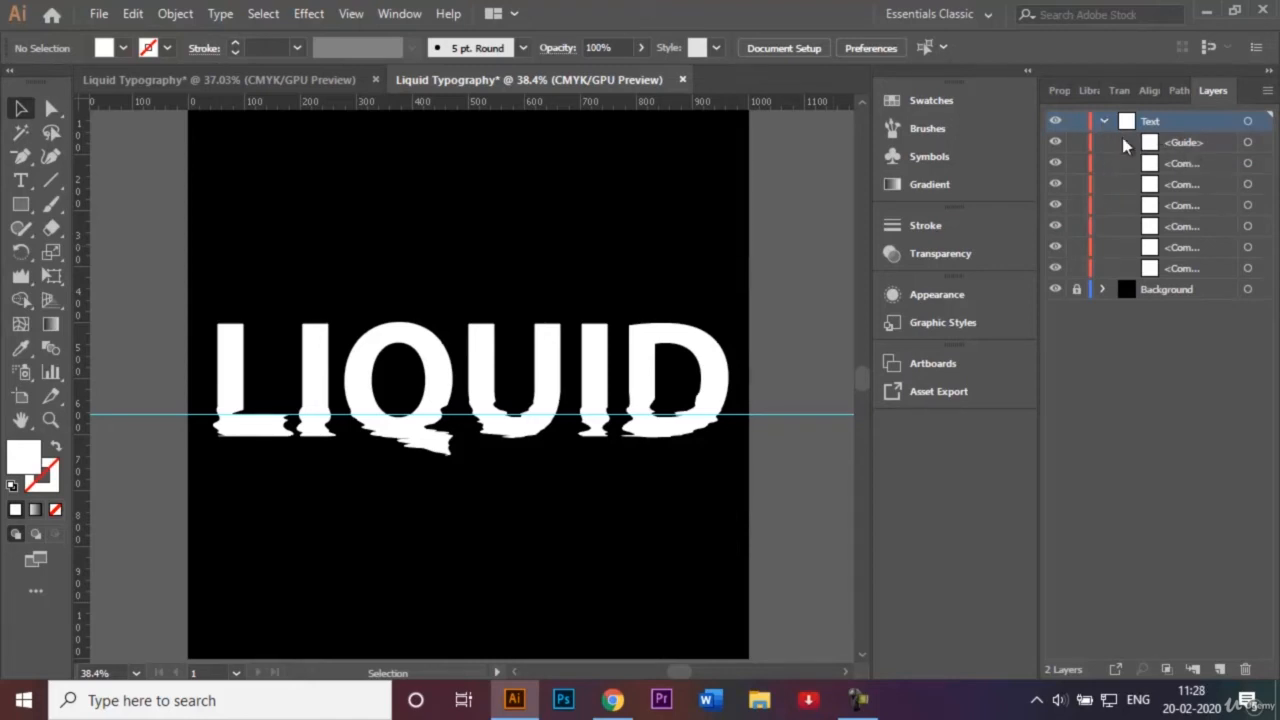
pyautogui.click(1055, 143)
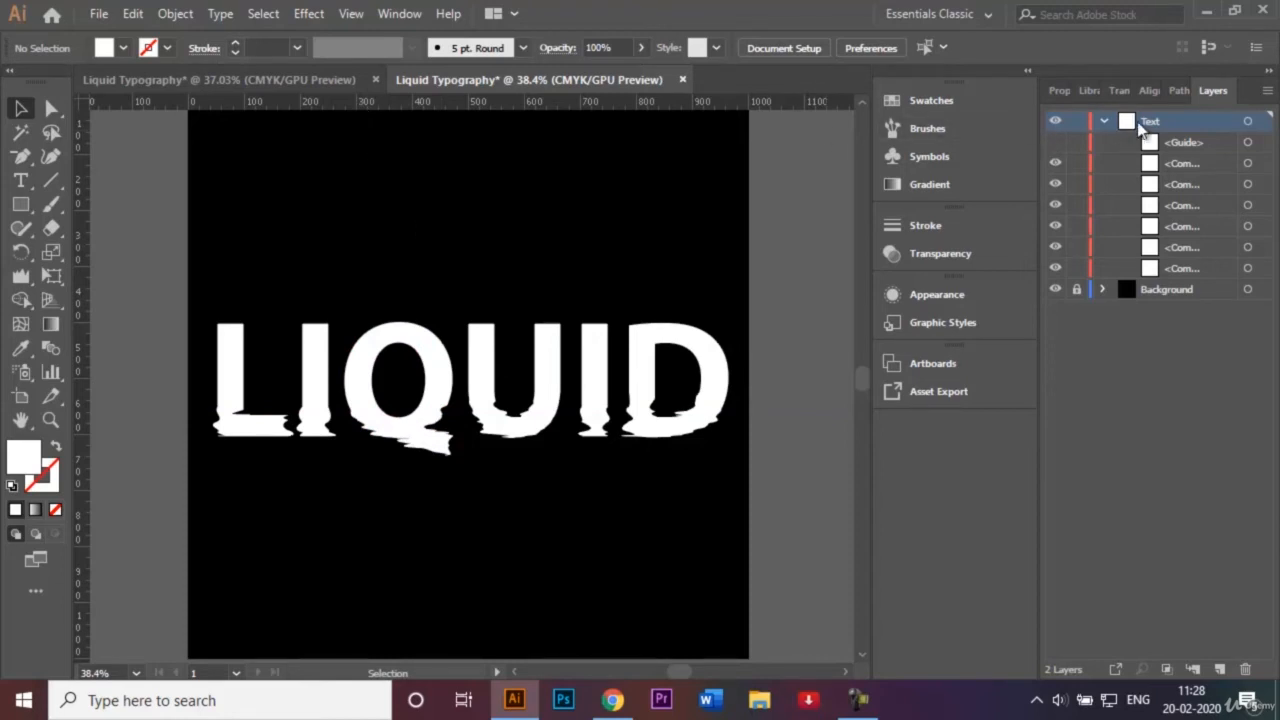
pyautogui.click(1104, 121)
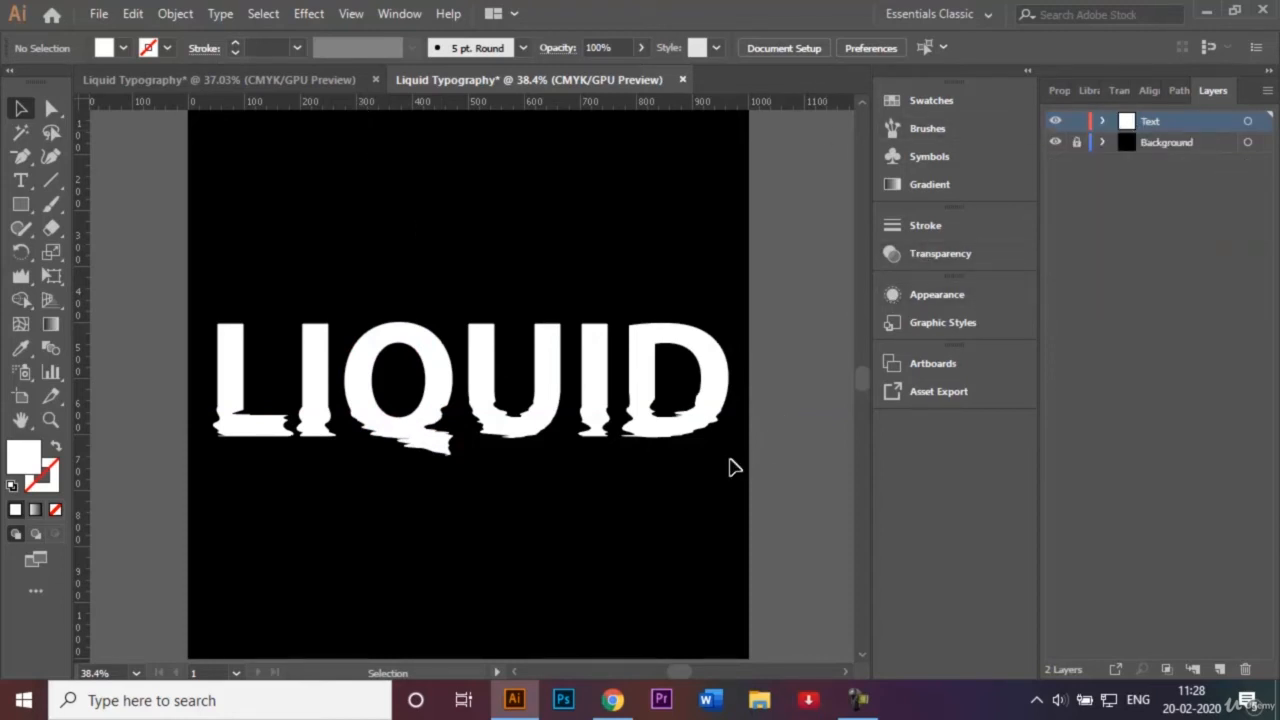
# Step: Select the whole LIQUID lettering, check the blue reference document, and fill the letters with a linear gradient
pyautogui.moveTo(551, 400); pyautogui.dragTo(193, 303)
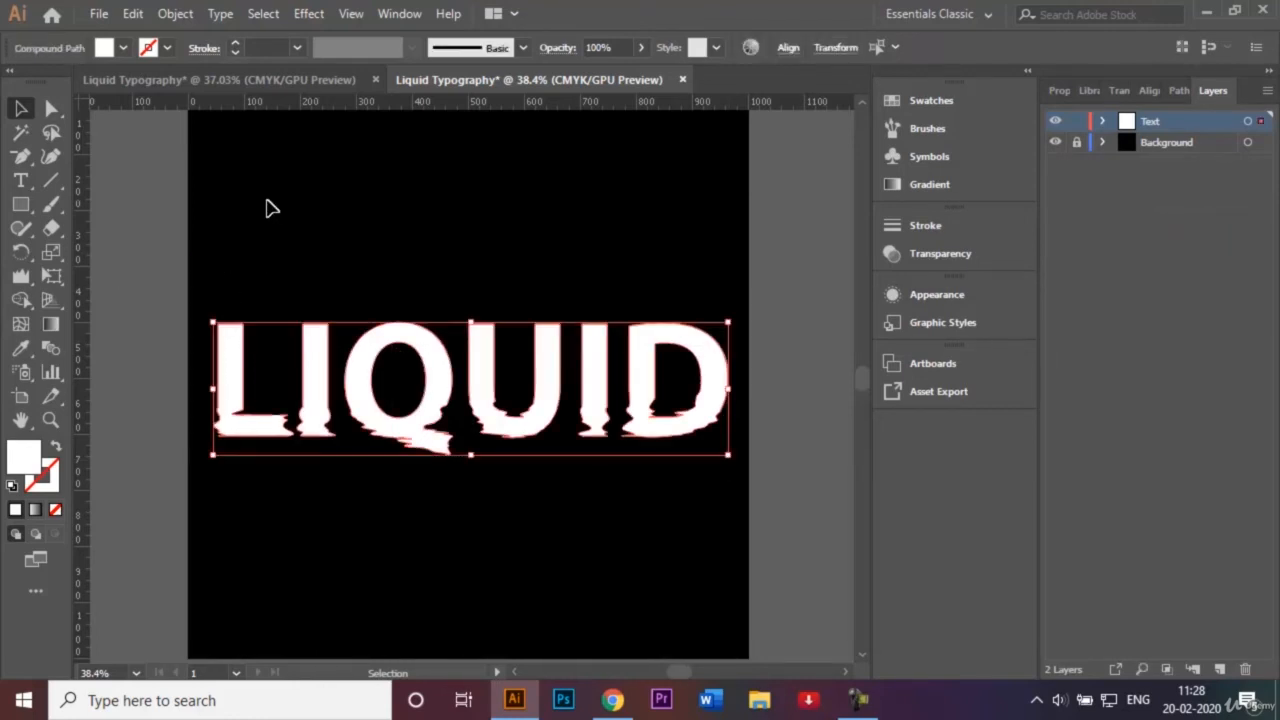
pyautogui.click(210, 80)
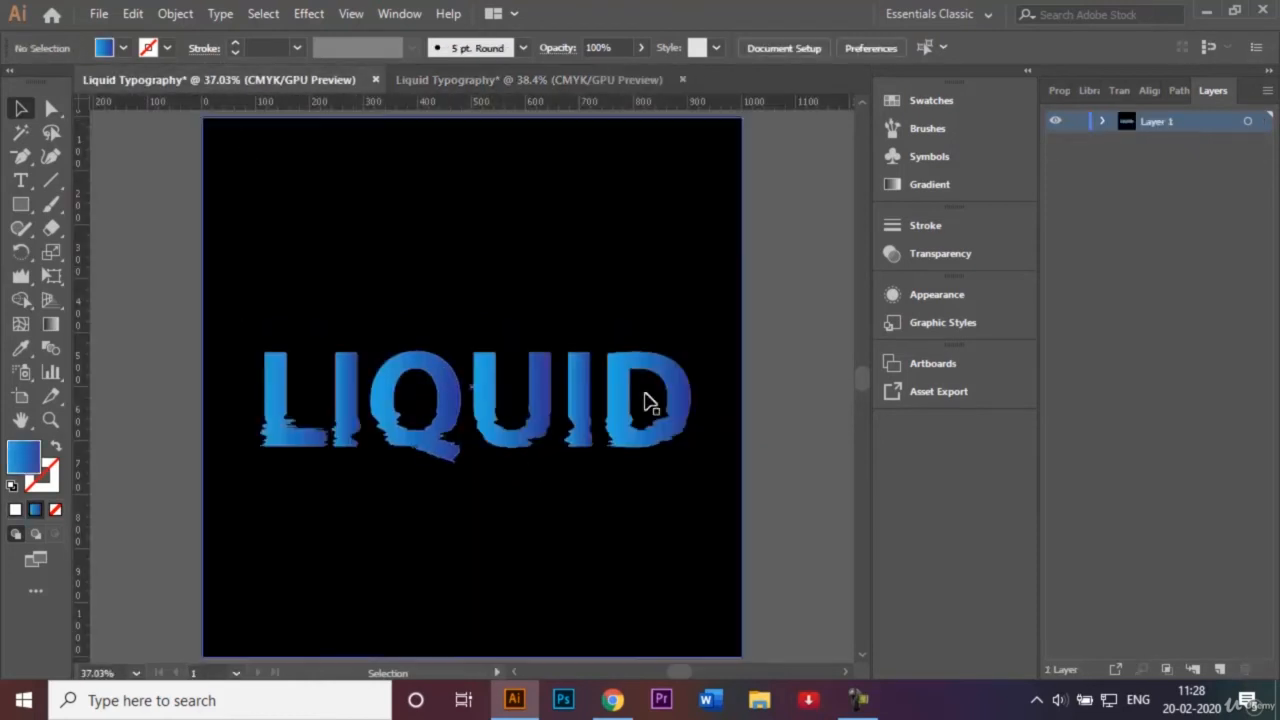
pyautogui.click(525, 82)
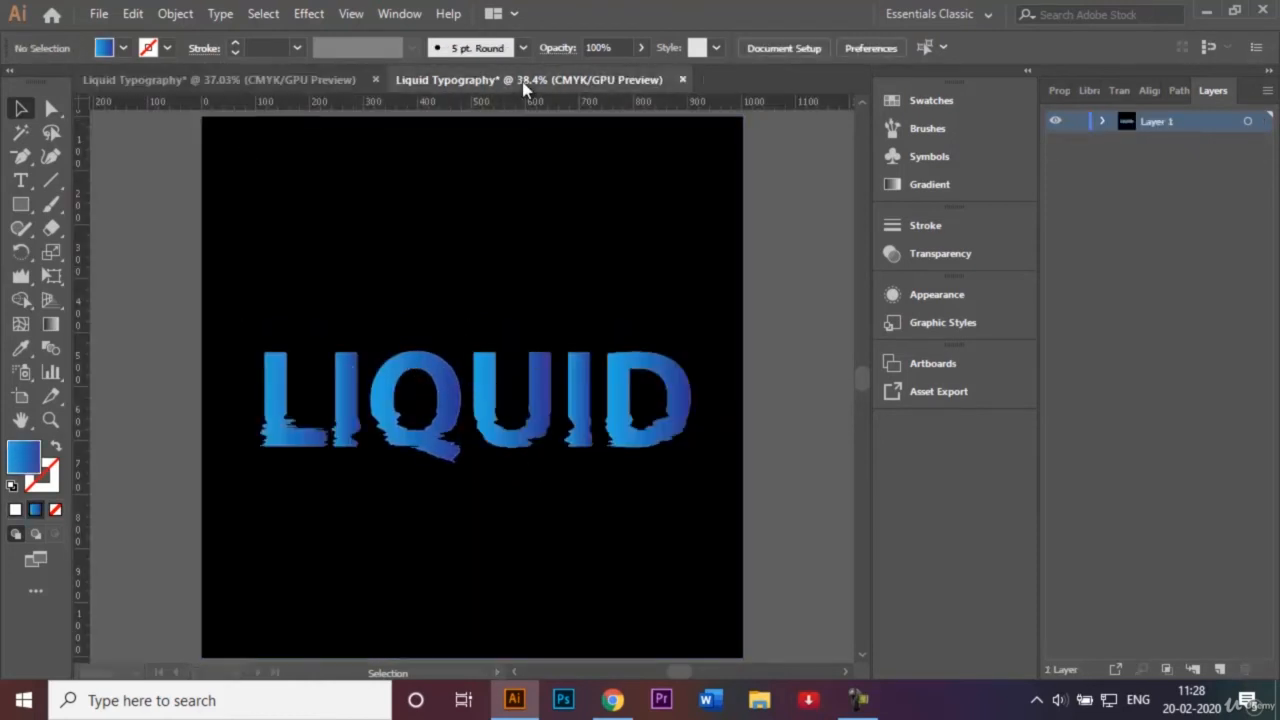
pyautogui.doubleClick(51, 326)
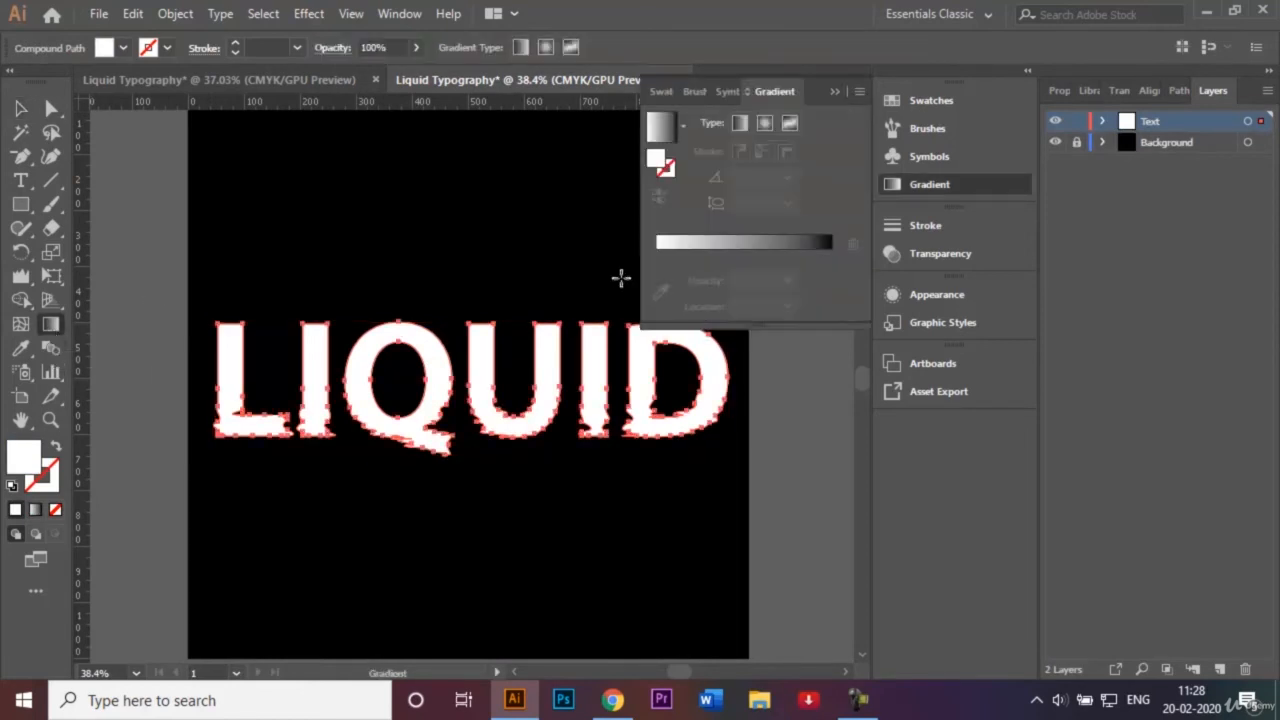
pyautogui.click(777, 94)
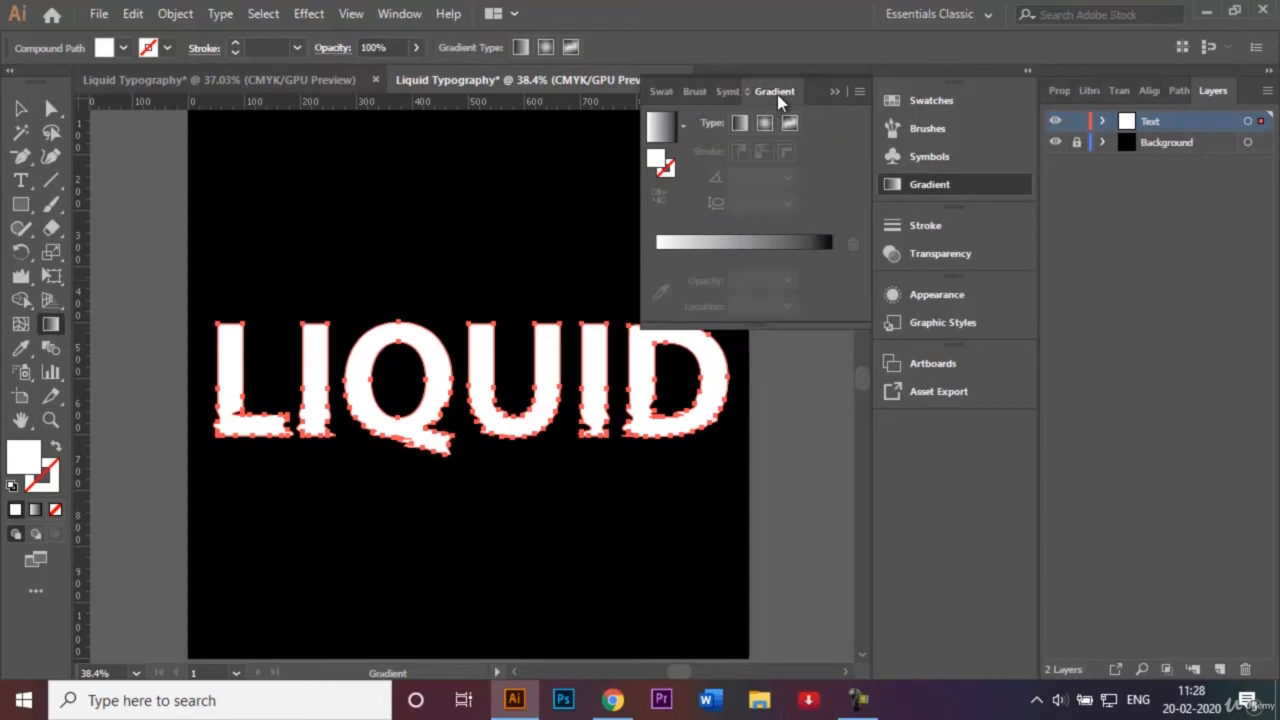
pyautogui.click(703, 245)
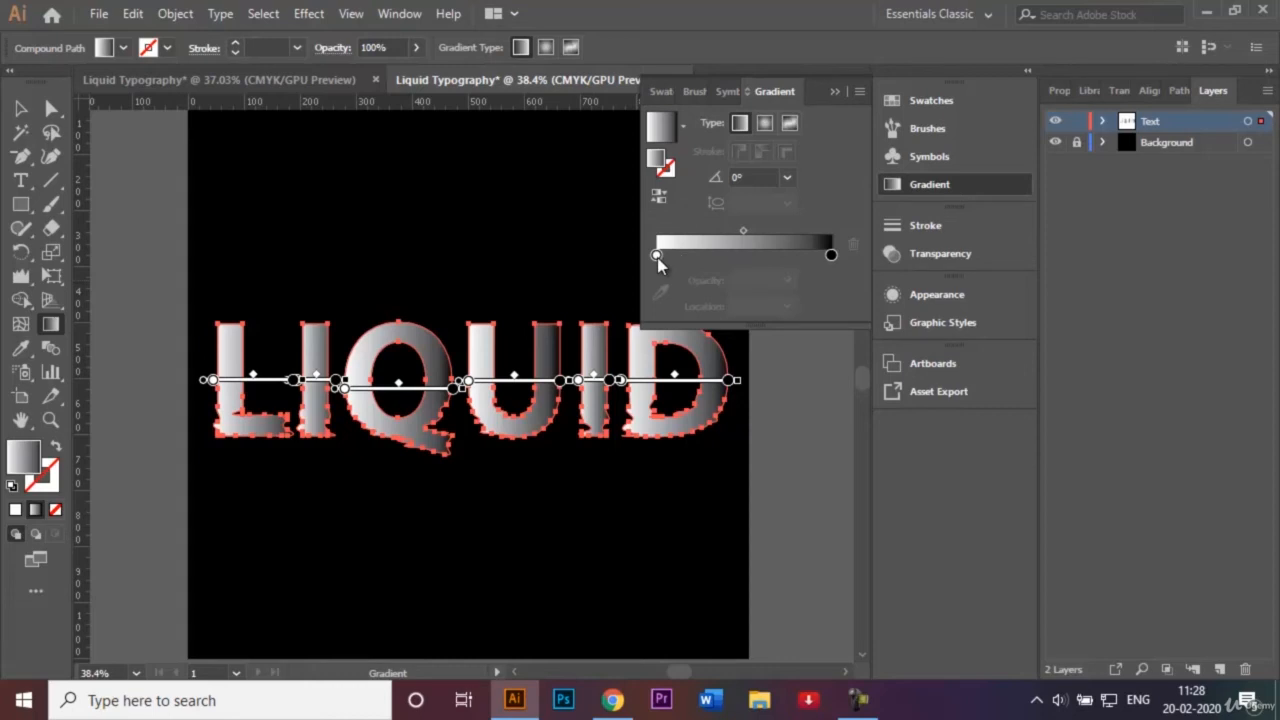
# Step: Color the letters' gradient from yellow at the start to dark blue at the end, and shift its midpoint to about 37%
pyautogui.click(657, 256)
pyautogui.doubleClick(657, 256)
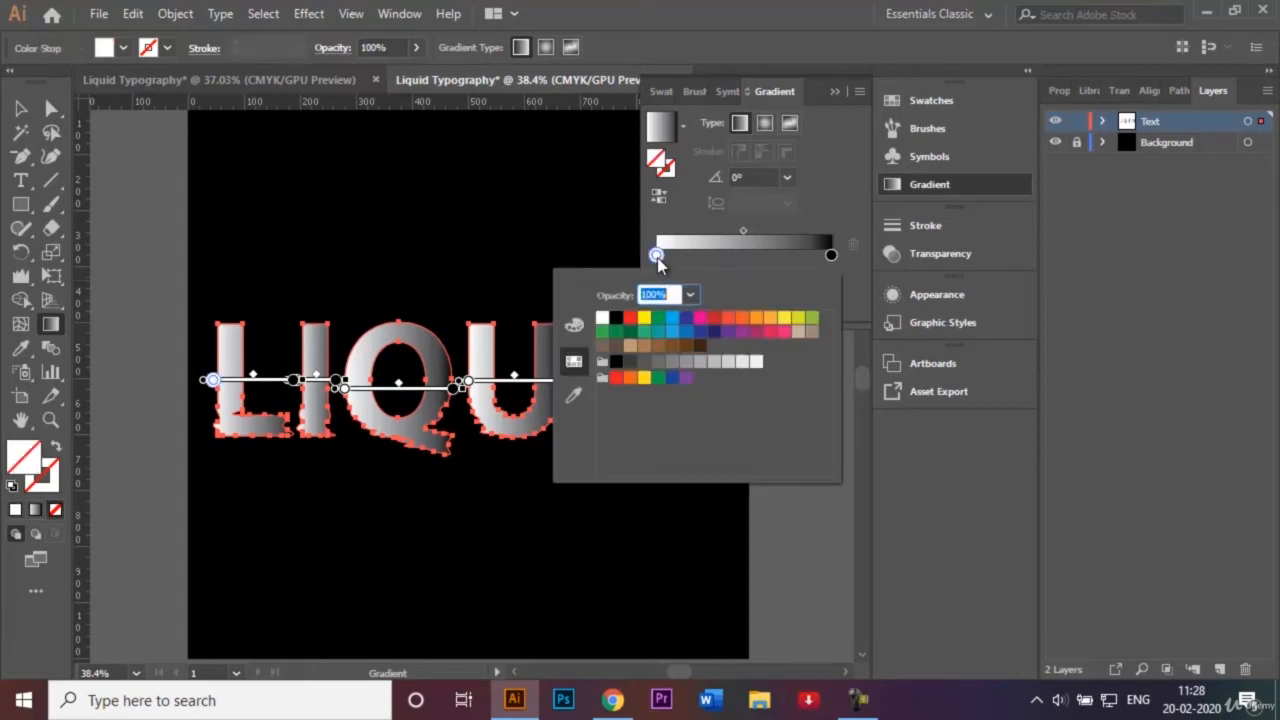
pyautogui.click(643, 318)
pyautogui.click(832, 256)
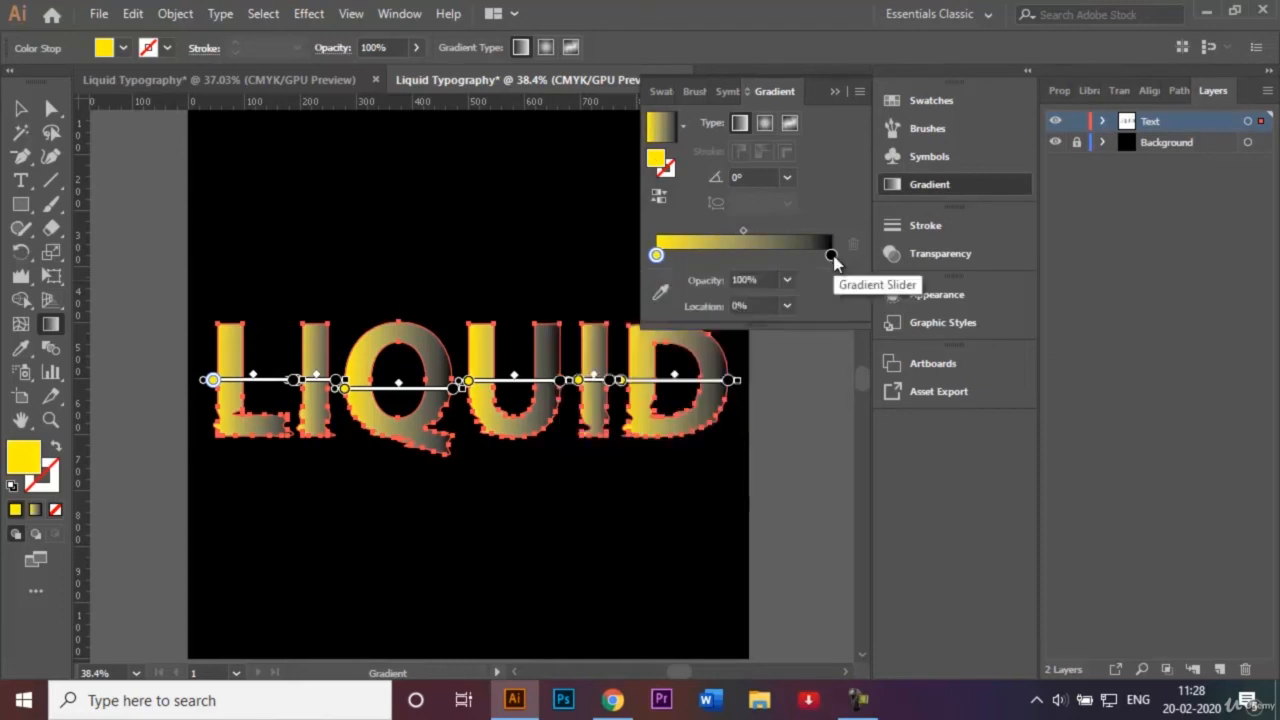
pyautogui.click(831, 256)
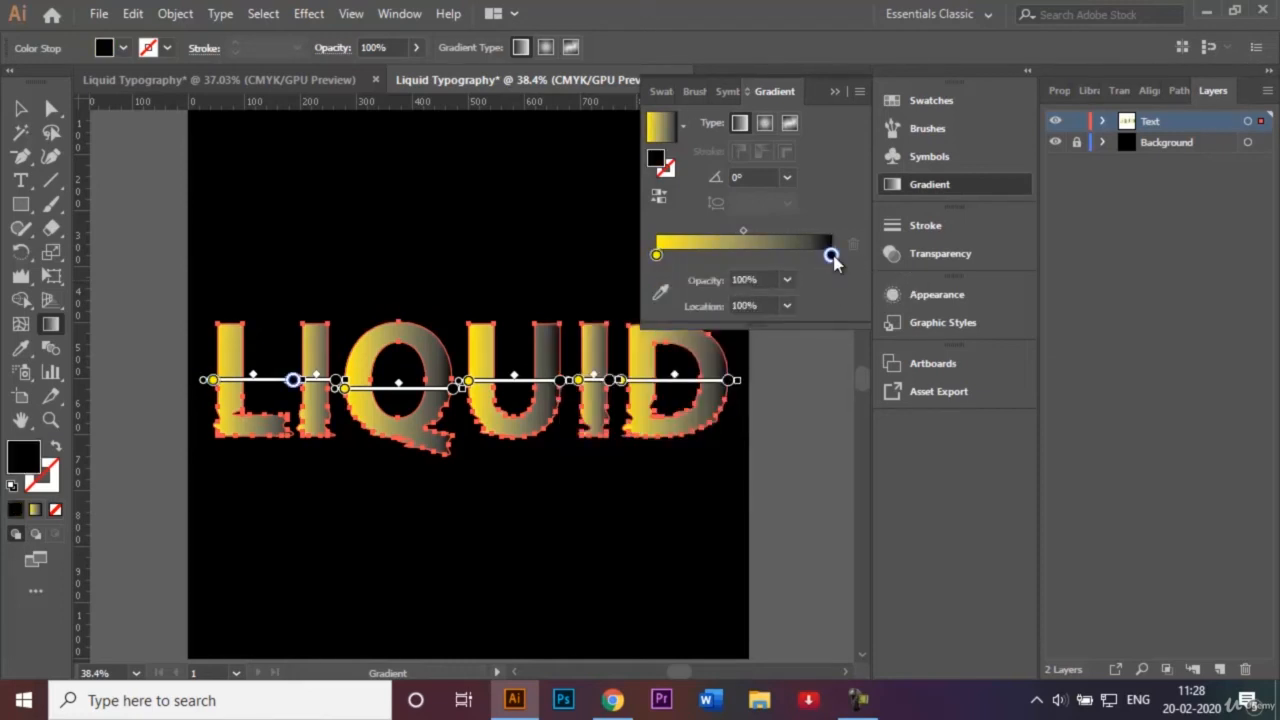
pyautogui.doubleClick(831, 256)
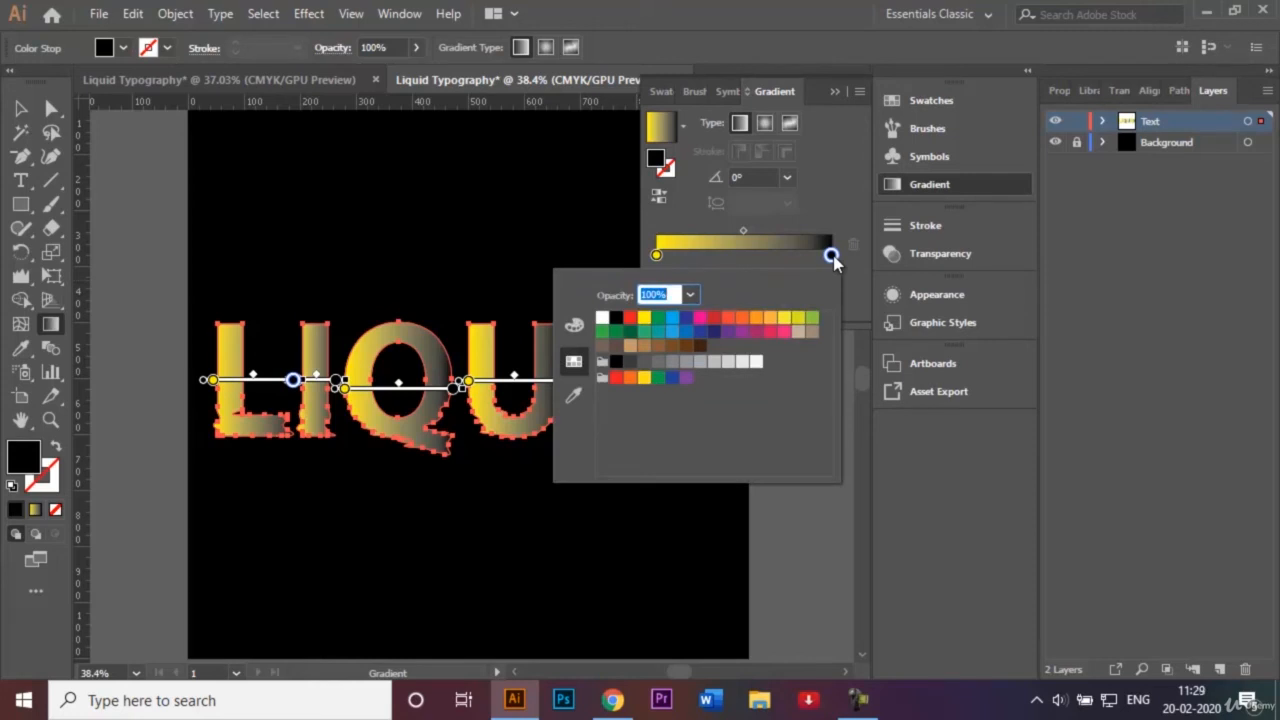
pyautogui.click(712, 335)
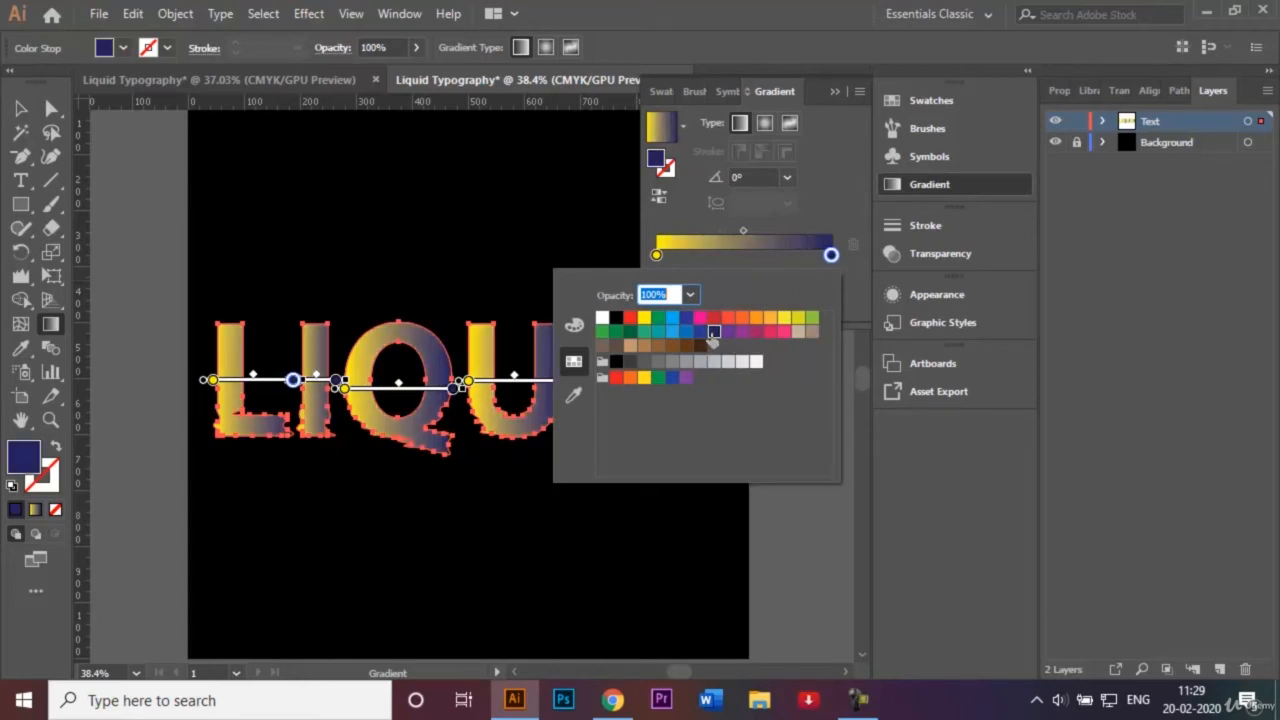
pyautogui.click(743, 232)
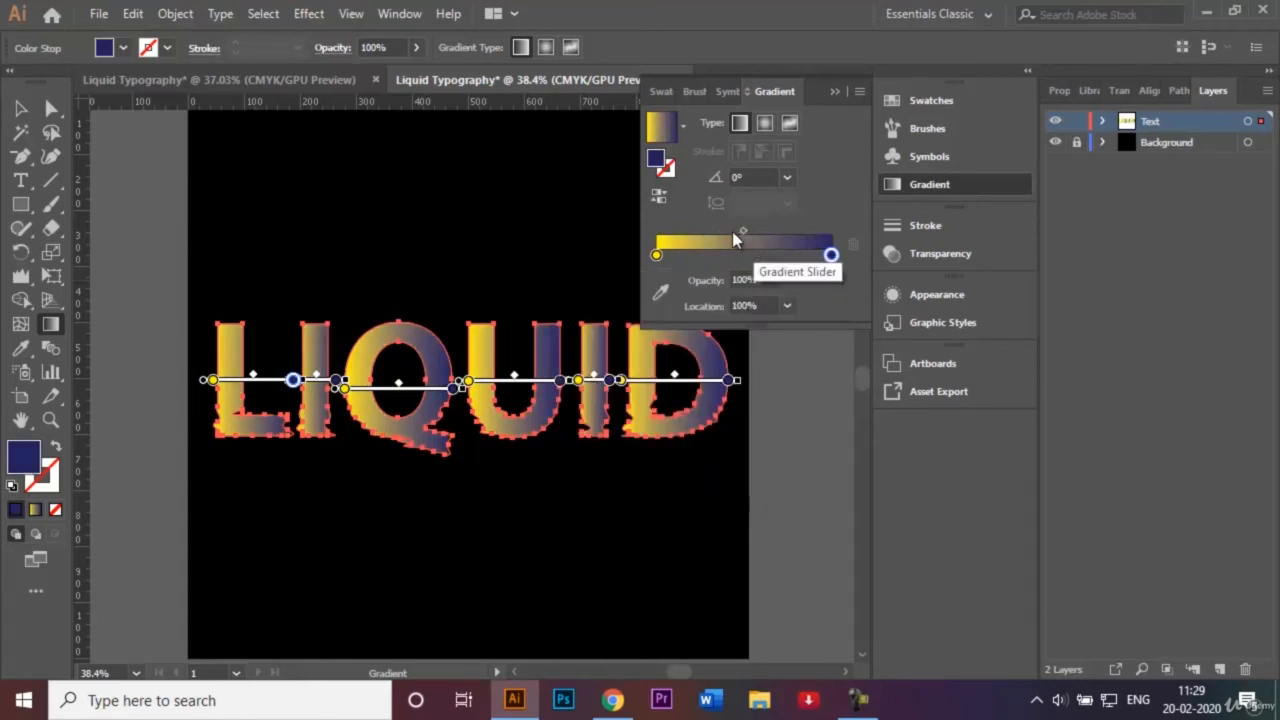
pyautogui.moveTo(743, 230); pyautogui.dragTo(719, 232)
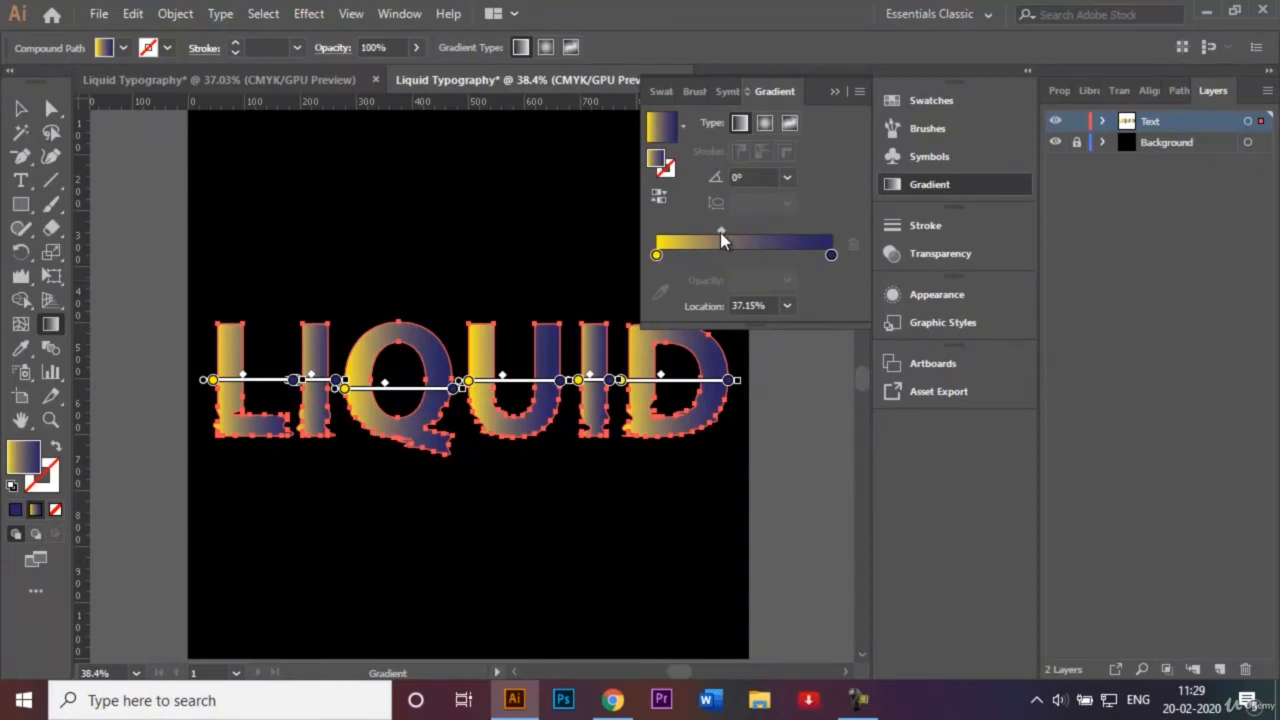
# Step: Try the lettering's gradient at angles of 45° and 90°
pyautogui.click(786, 177)
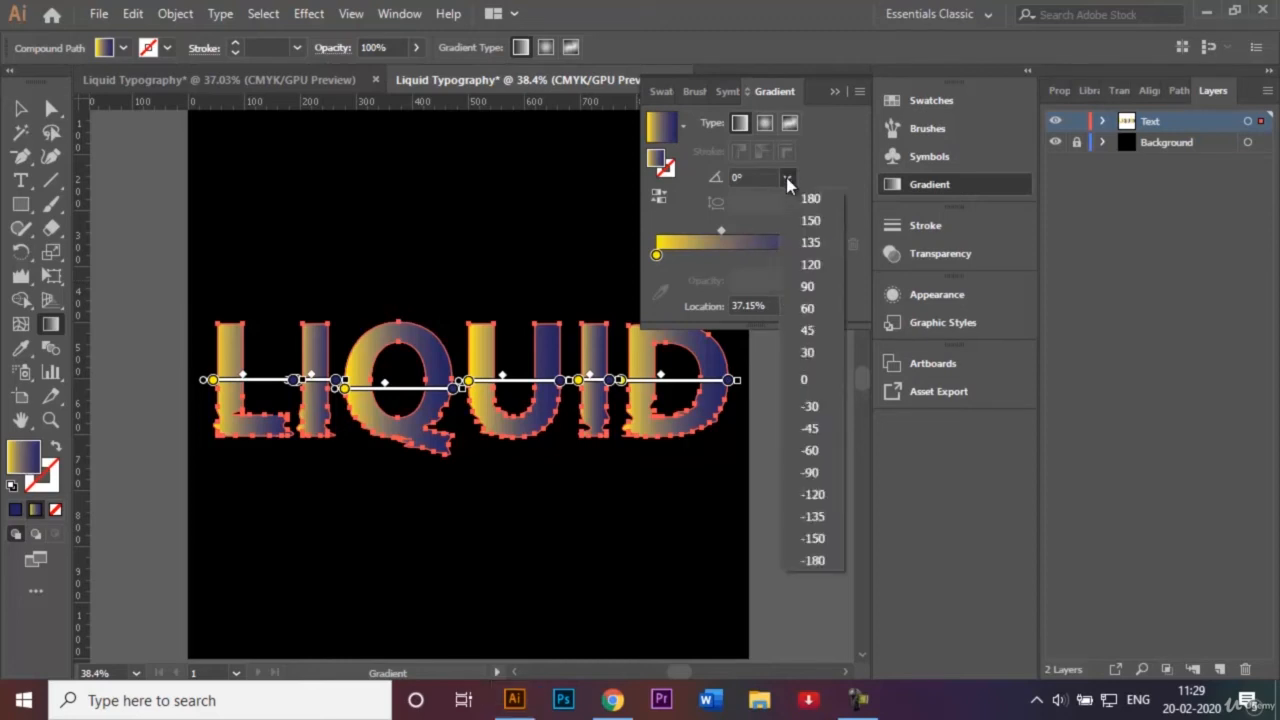
pyautogui.click(801, 331)
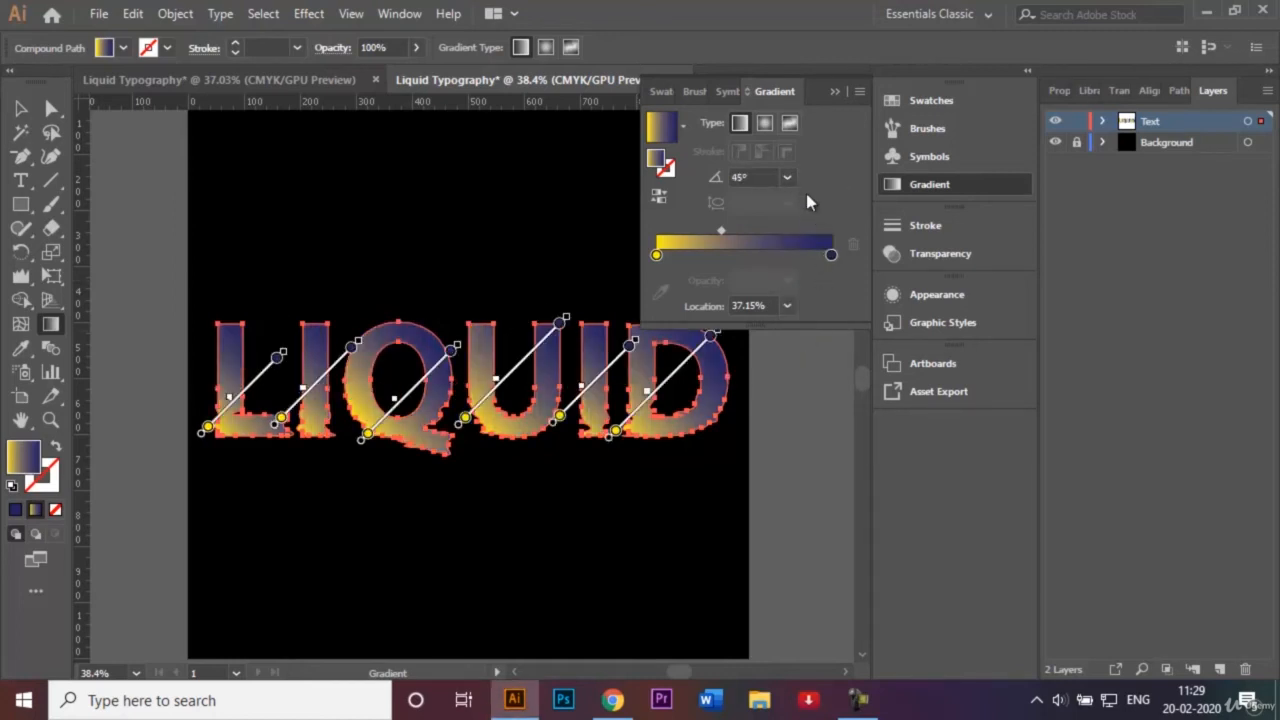
pyautogui.click(788, 178)
pyautogui.click(819, 285)
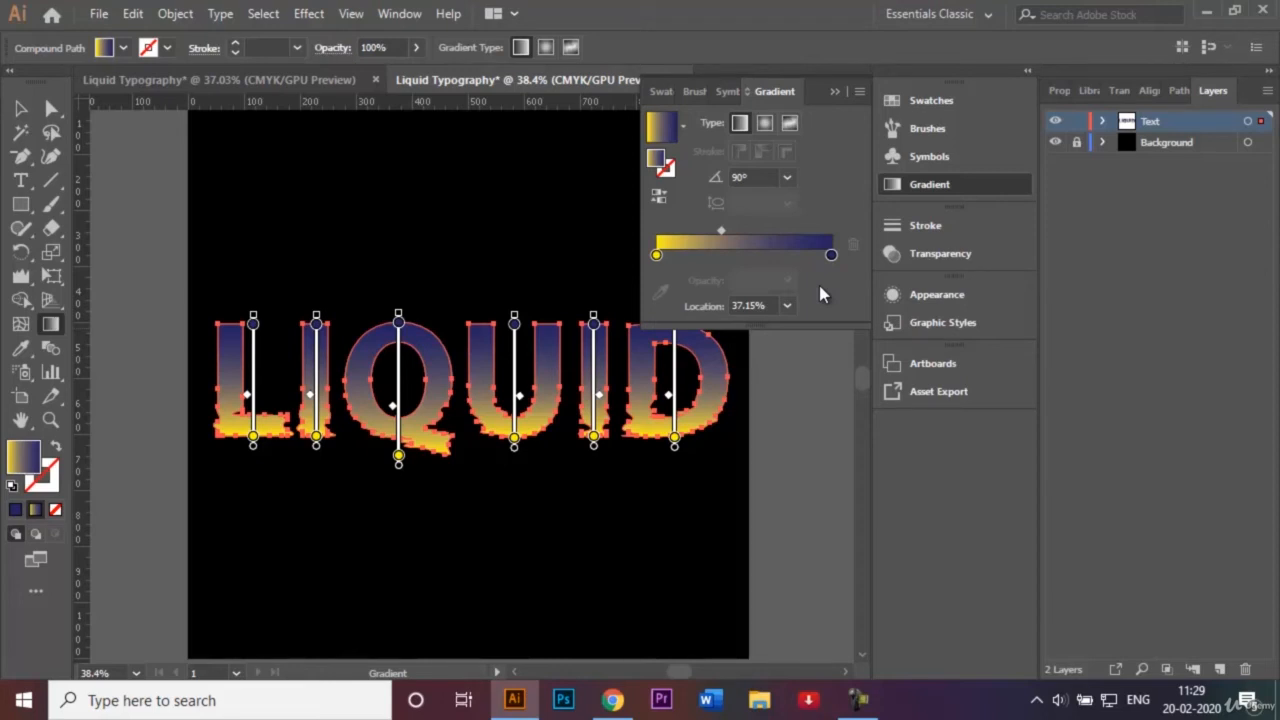
# Step: Set the lettering's gradient angle to -45° and deselect the letters
pyautogui.click(788, 178)
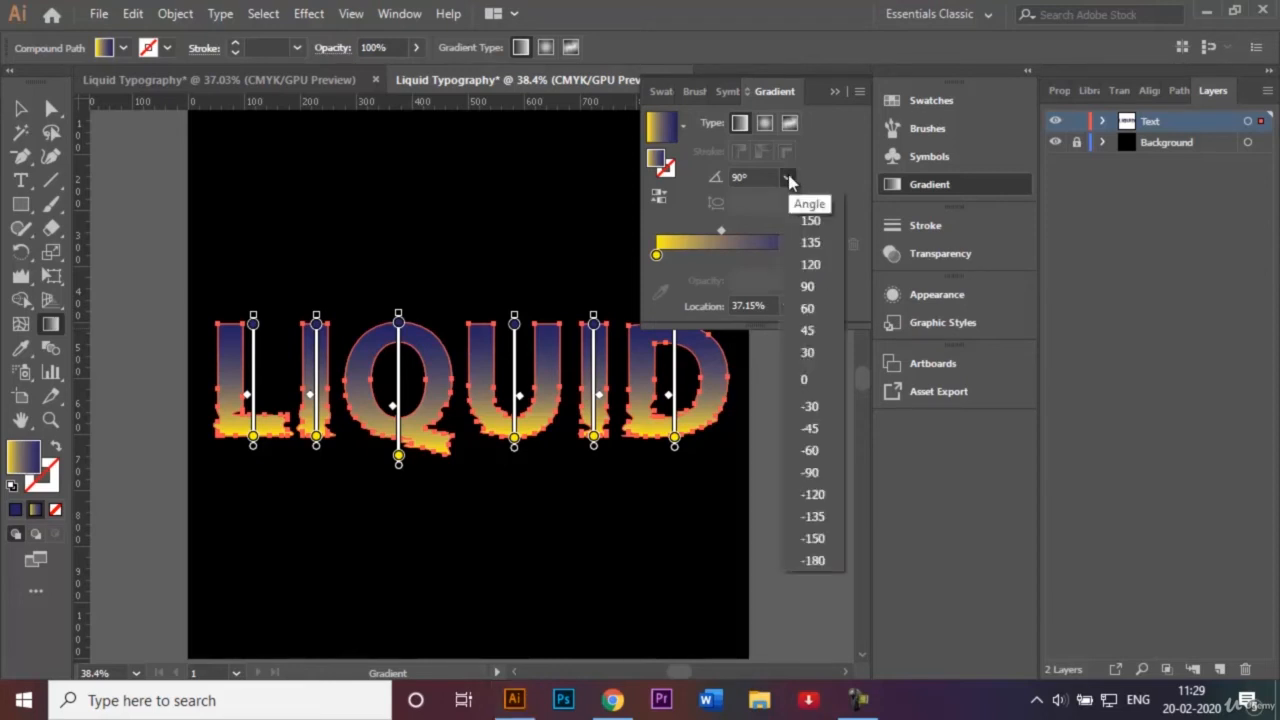
pyautogui.click(809, 429)
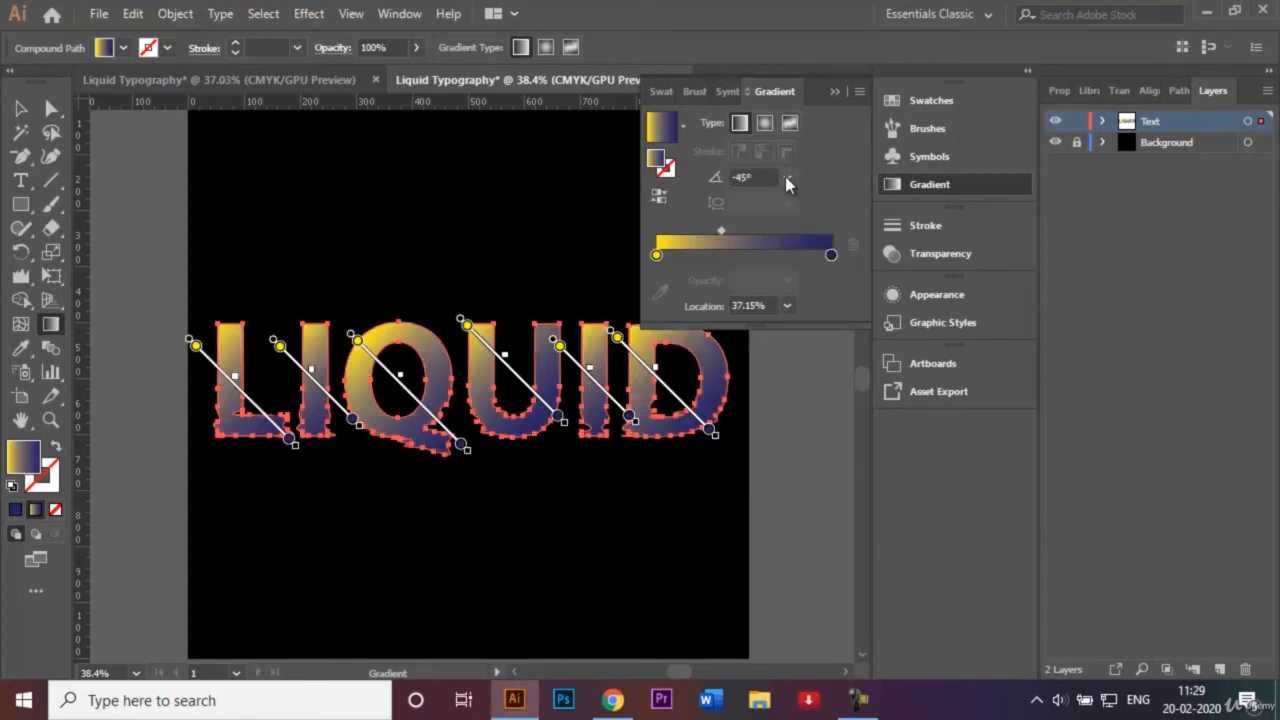
pyautogui.click(836, 93)
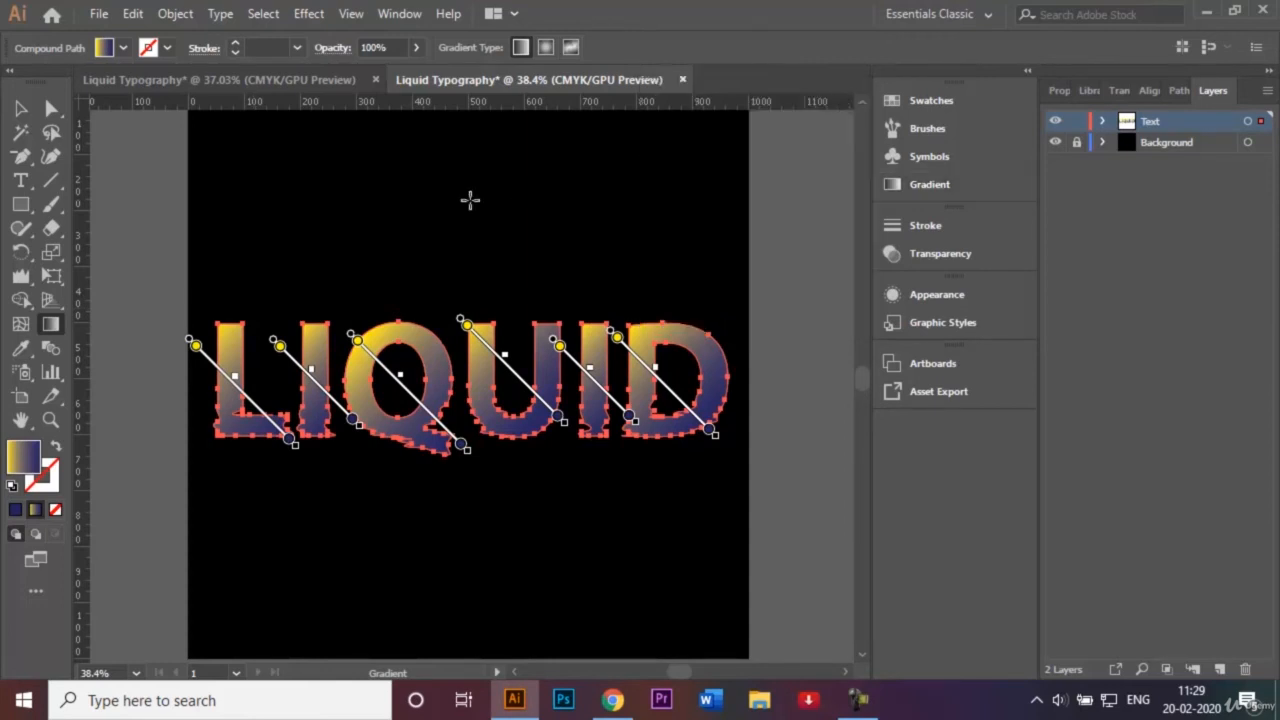
pyautogui.click(20, 110)
pyautogui.click(289, 191)
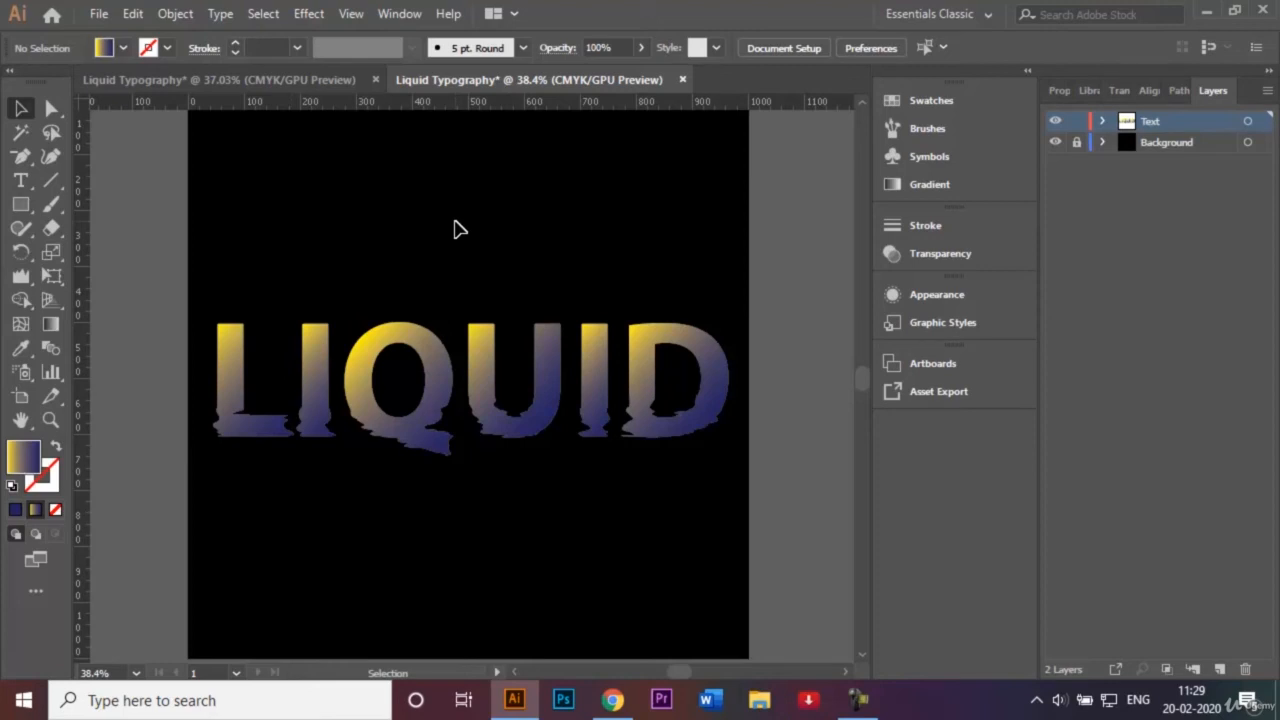
# Step: Save the document as Liquid Typography.ai in the Logos folder, using the Illustrator CC version with PDF compatibility
pyautogui.click(99, 14)
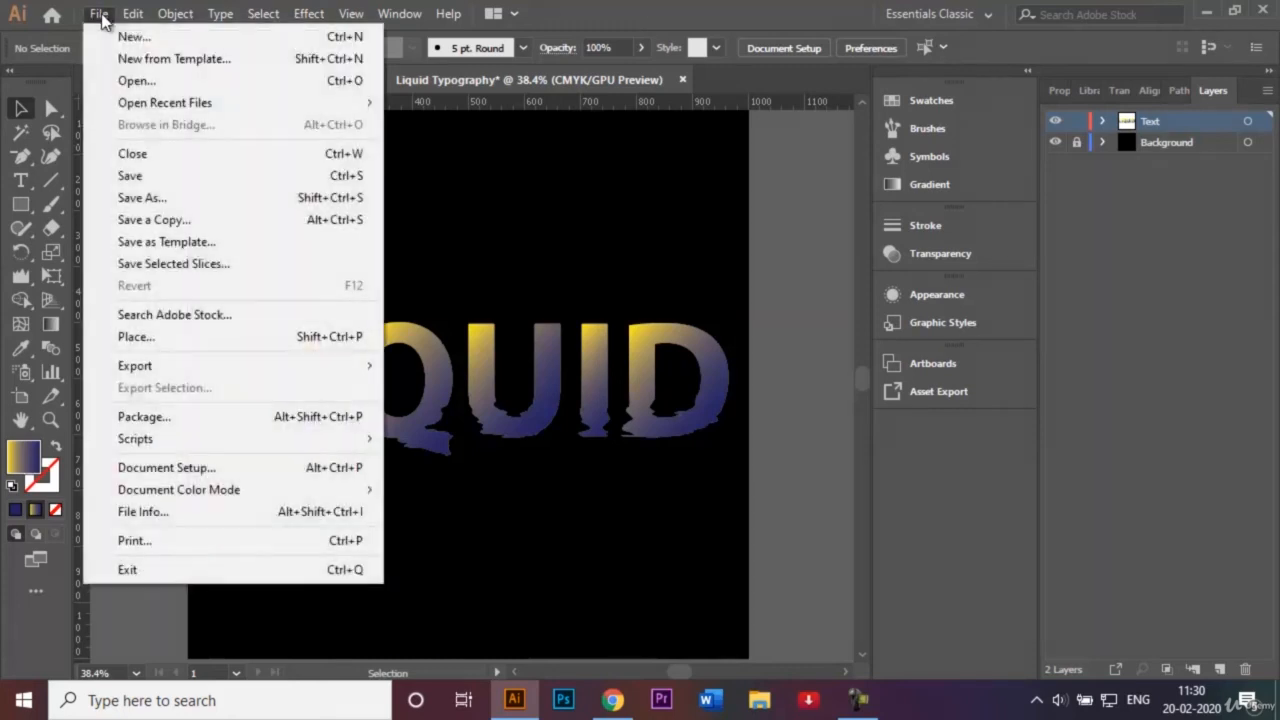
pyautogui.click(166, 203)
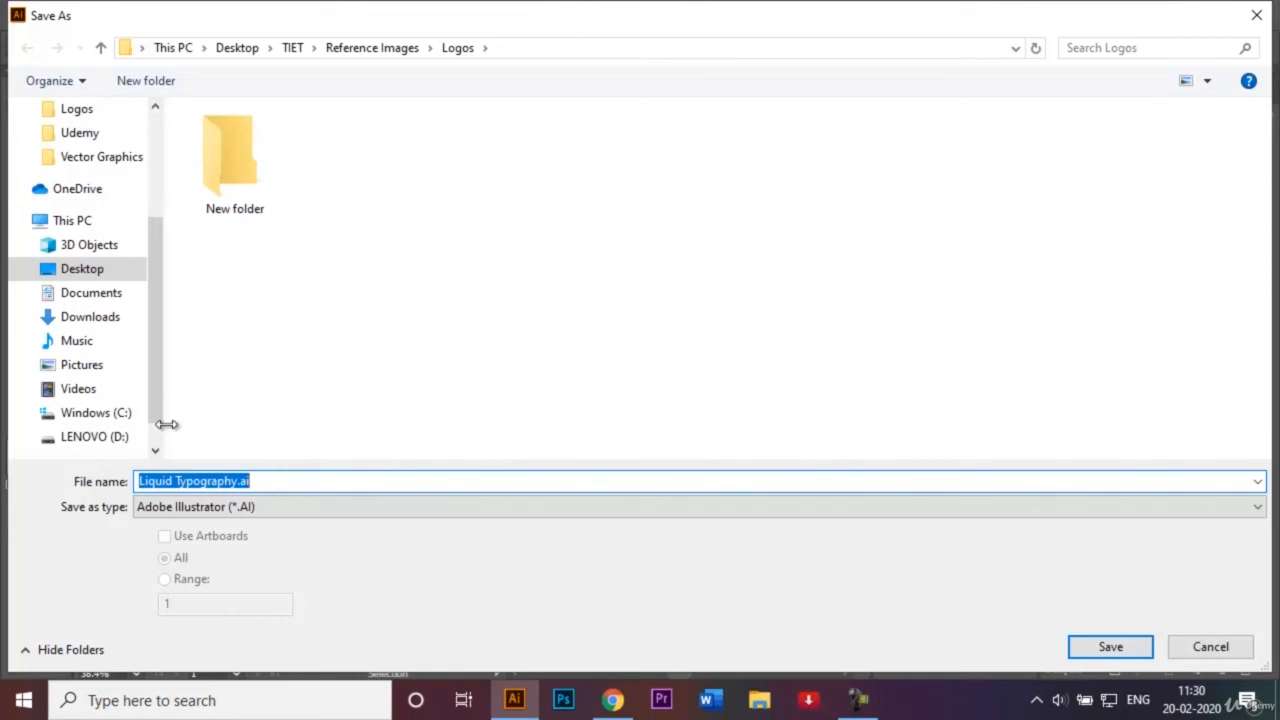
pyautogui.click(1105, 648)
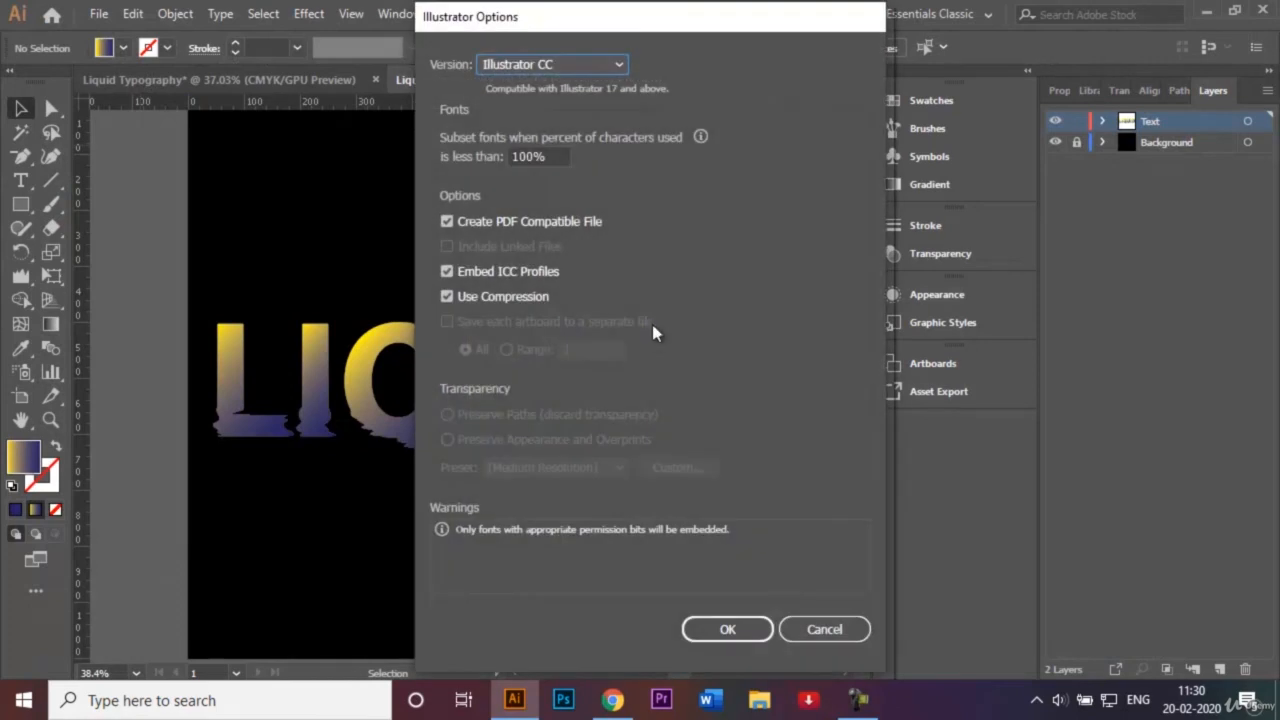
pyautogui.click(725, 630)
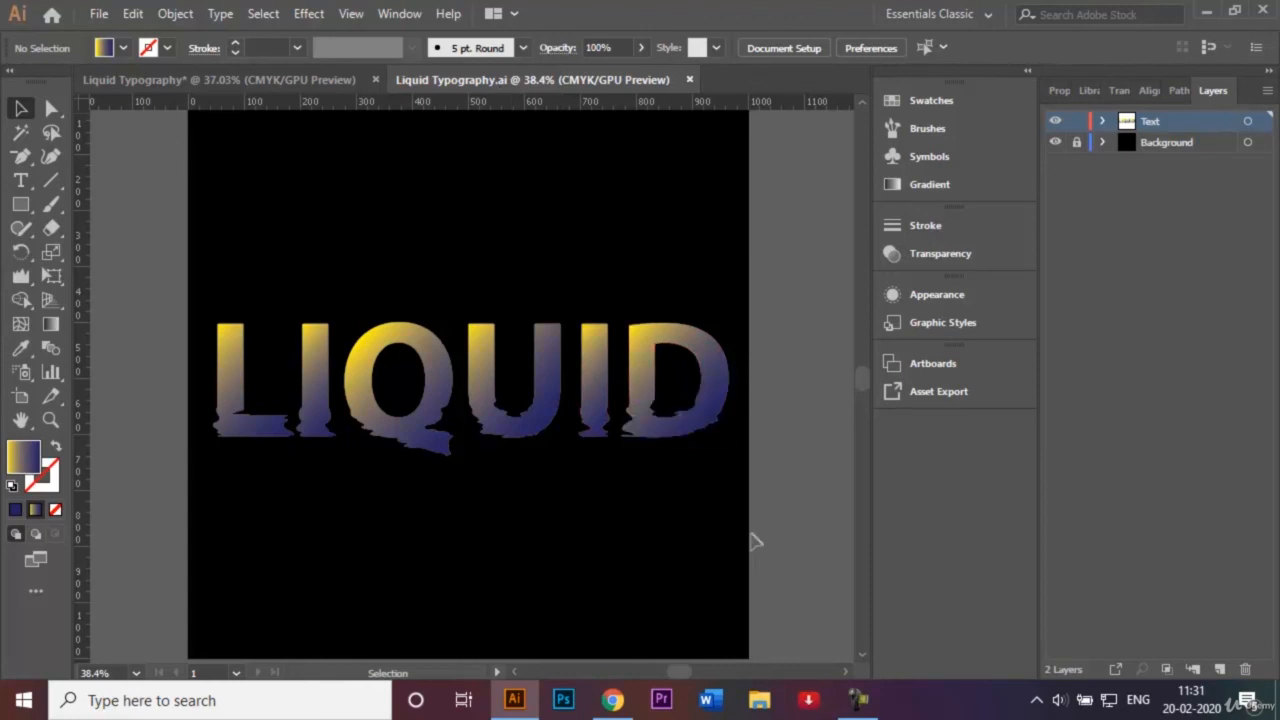
pyautogui.click(857, 700)
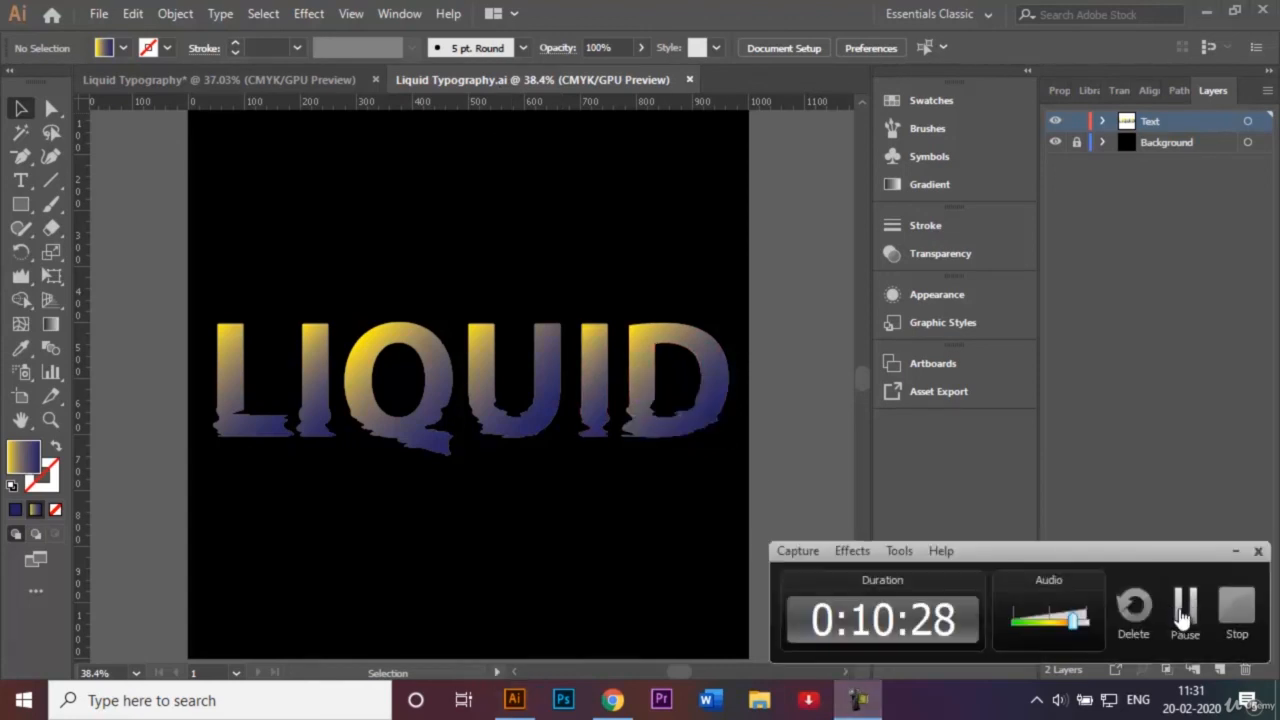